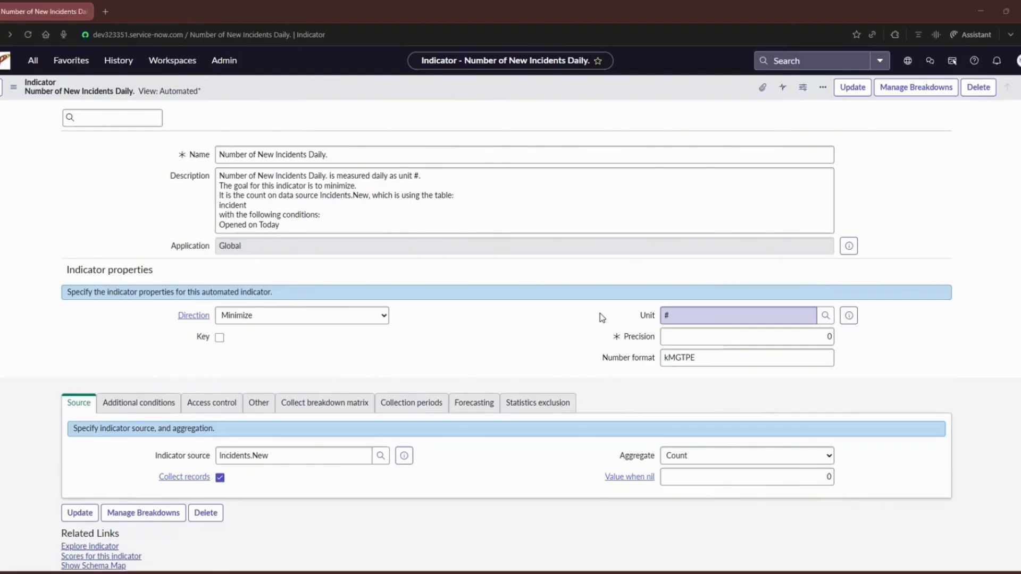
# Explore the Number of New Incidents Daily. indicator in its analytics view from the indicator record
pyautogui.tripleClick(396, 154)
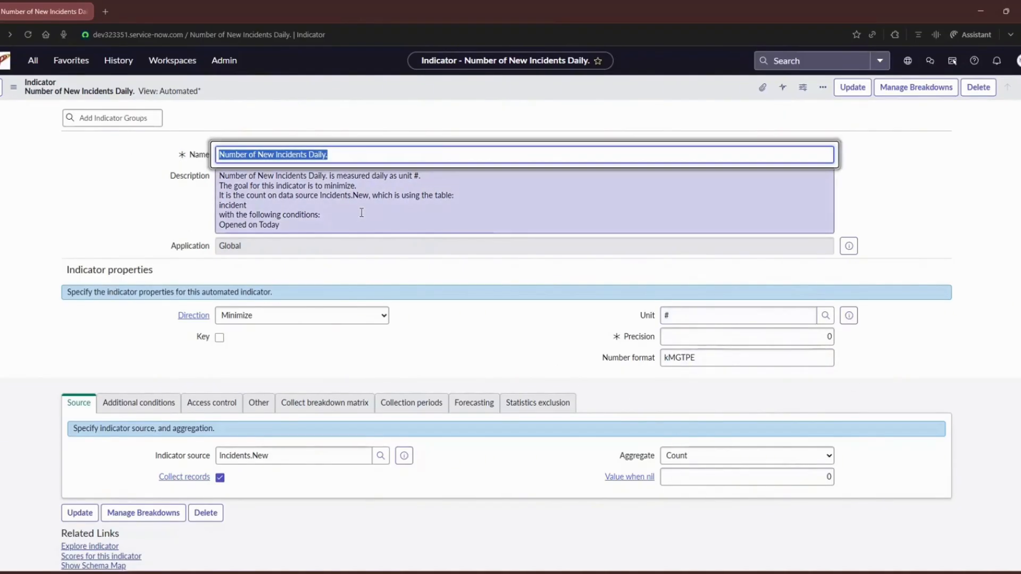
pyautogui.scroll(-4, 407, 279)
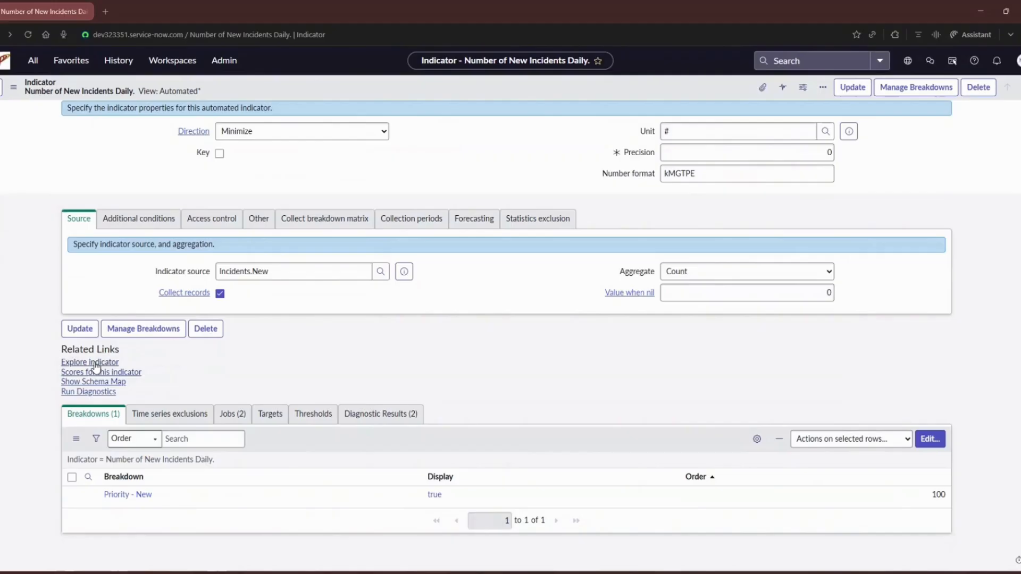
pyautogui.click(95, 364)
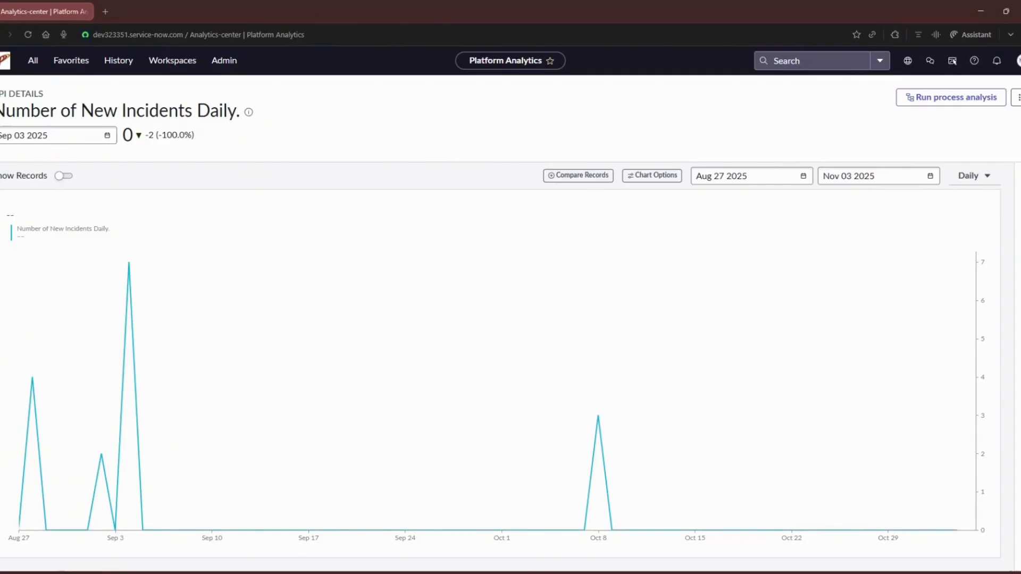
# Examine the KPI's title, daily score chart and change against the previous score
pyautogui.moveTo(1, 97); pyautogui.dragTo(264, 119)
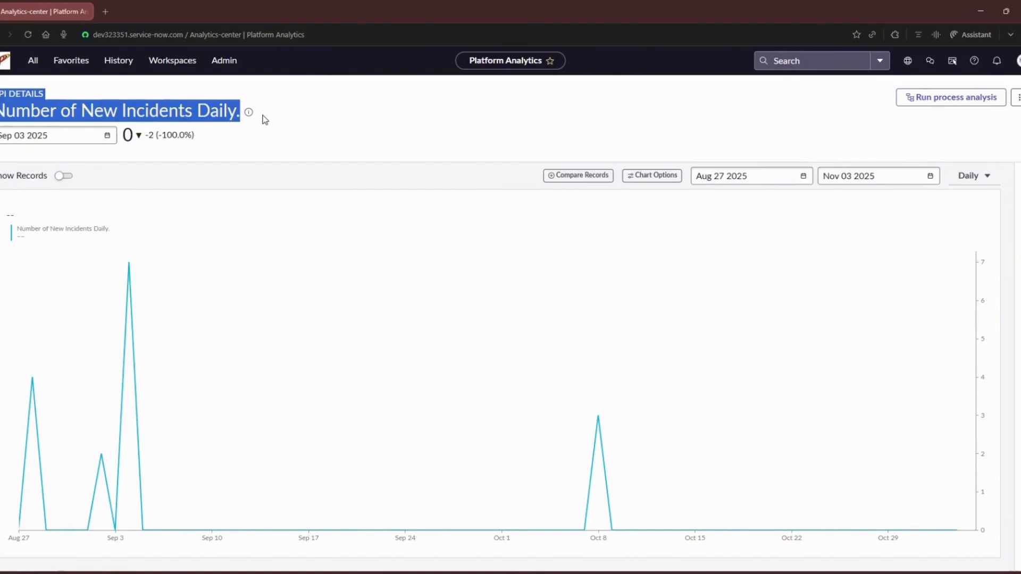
pyautogui.moveTo(126, 268)
pyautogui.click(220, 475)
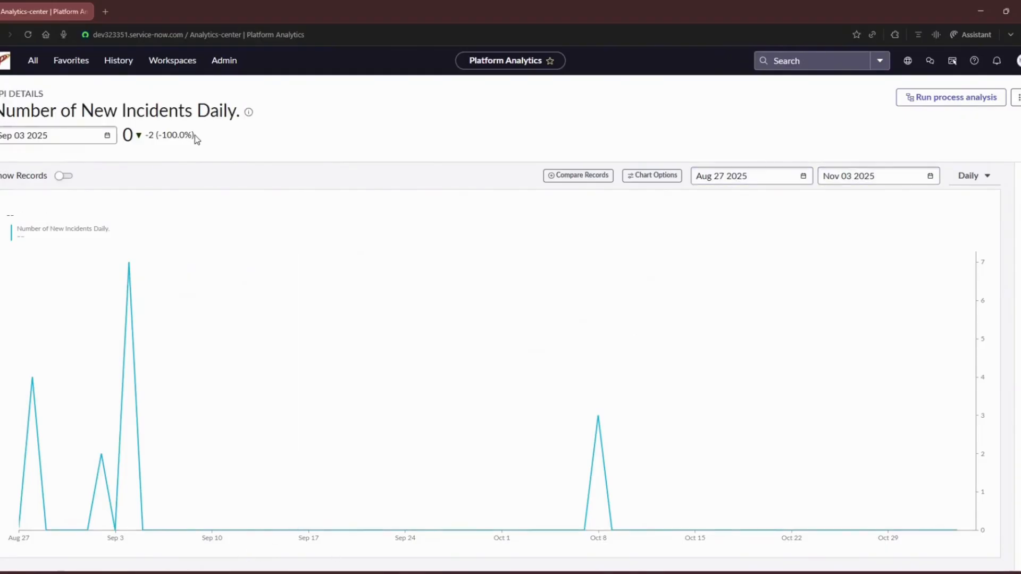
pyautogui.moveTo(194, 135); pyautogui.dragTo(139, 132)
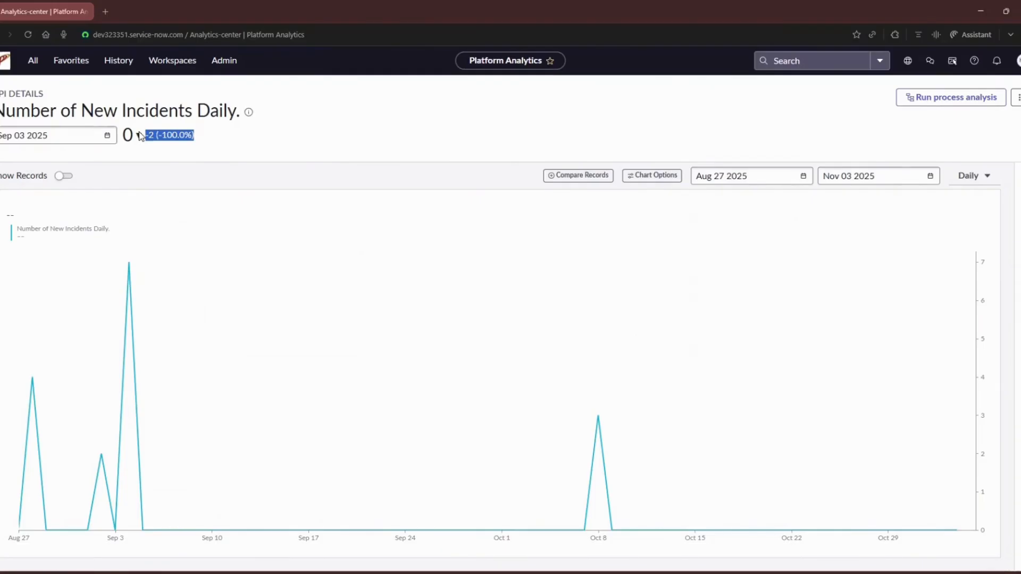
pyautogui.click(234, 148)
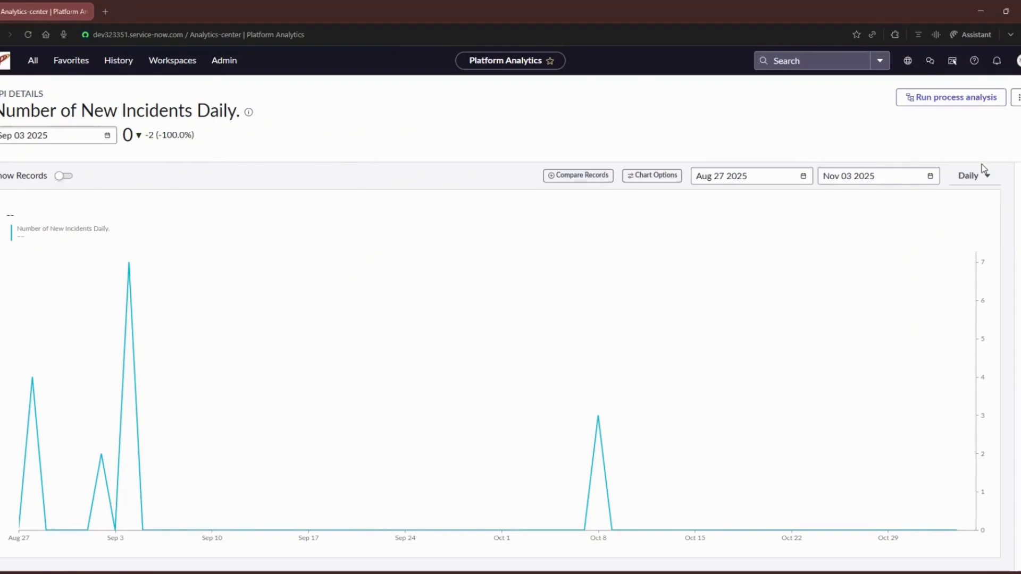
# Try a 7-day running sum and then a weekly average as the chart's time aggregation
pyautogui.click(986, 181)
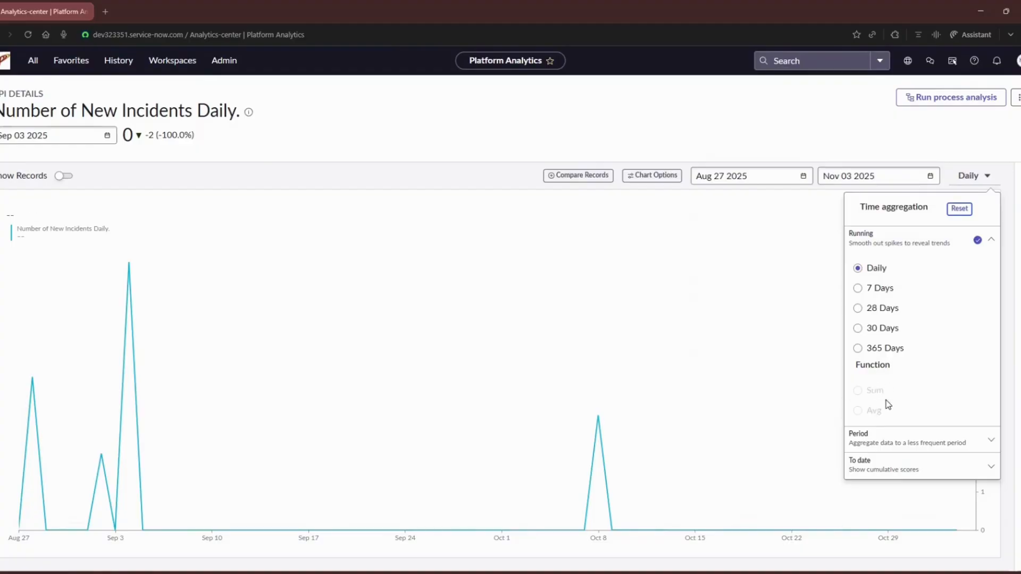
pyautogui.click(883, 292)
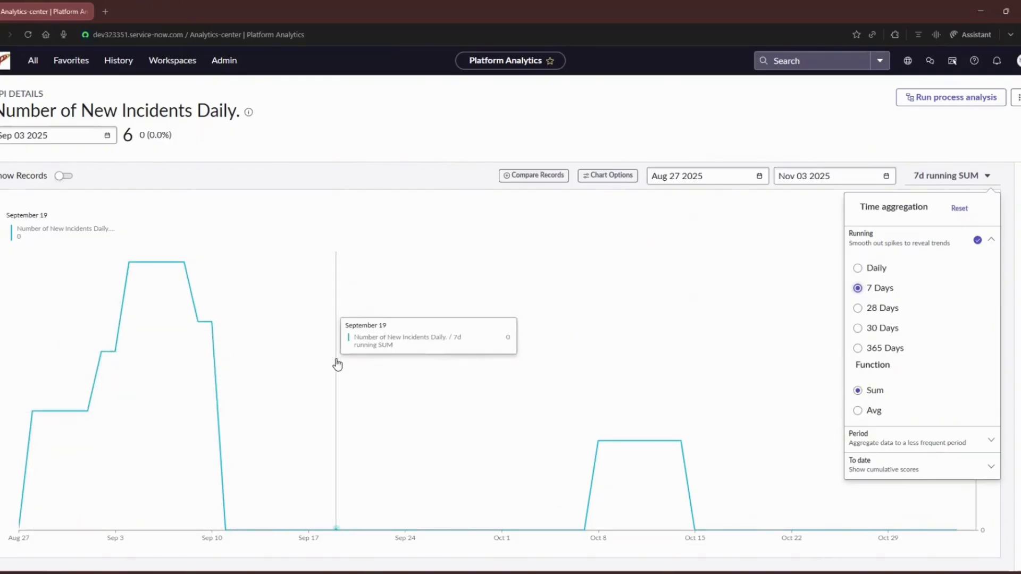
pyautogui.click(987, 437)
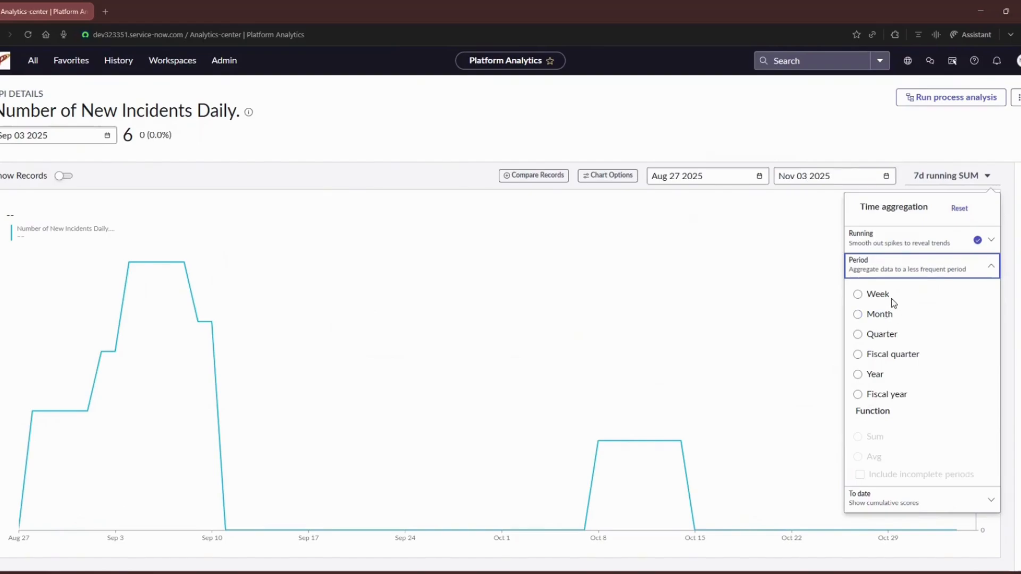
pyautogui.click(862, 298)
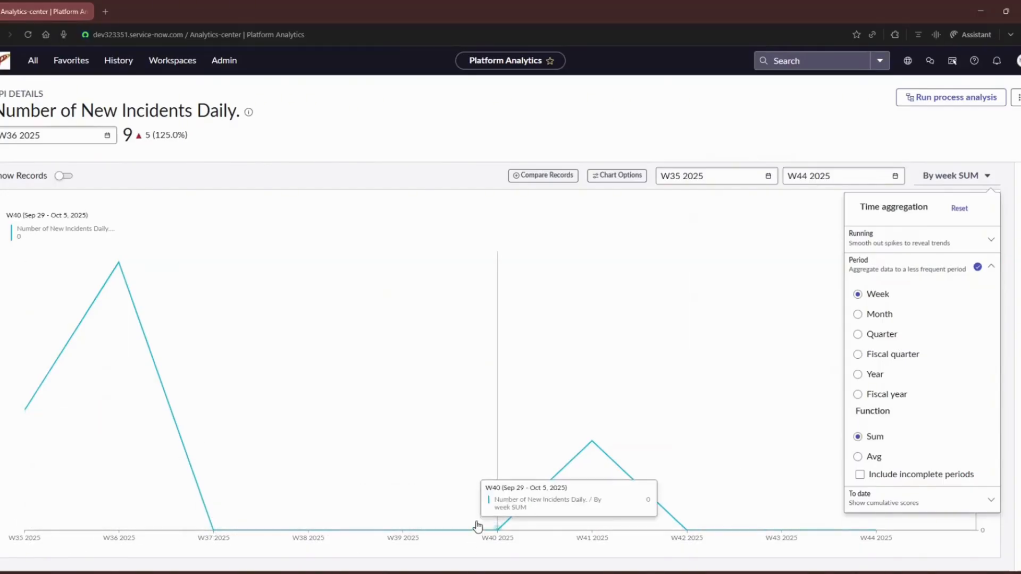
pyautogui.click(857, 457)
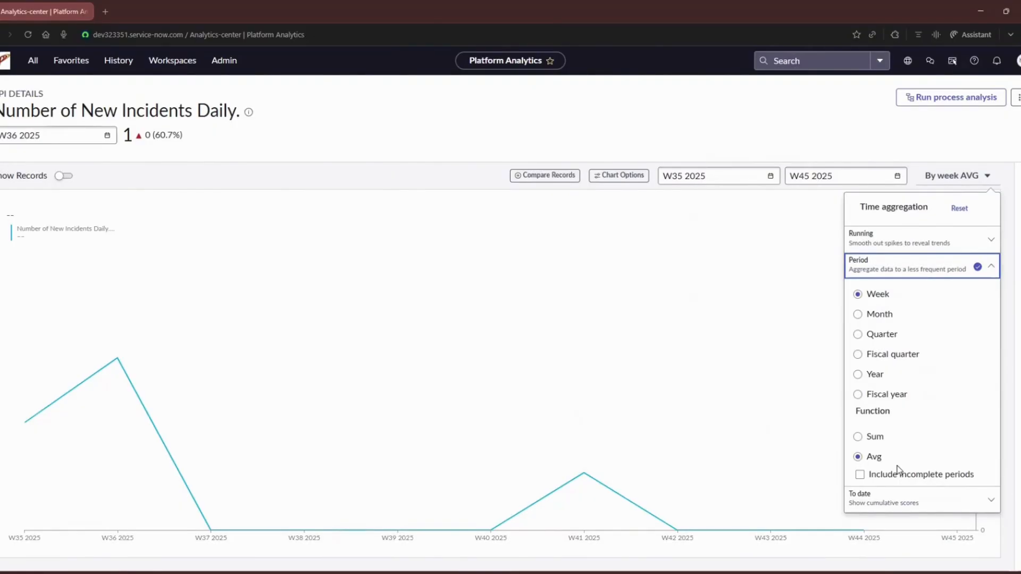
# Try the month-to-date aggregation with the sum and average functions, and reset the time aggregation to daily
pyautogui.click(910, 498)
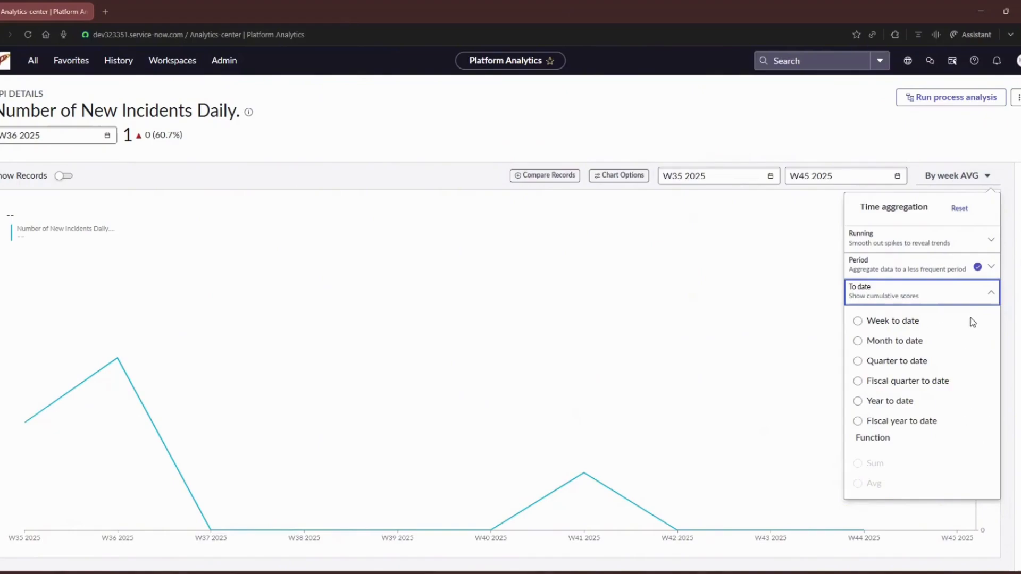
pyautogui.click(857, 341)
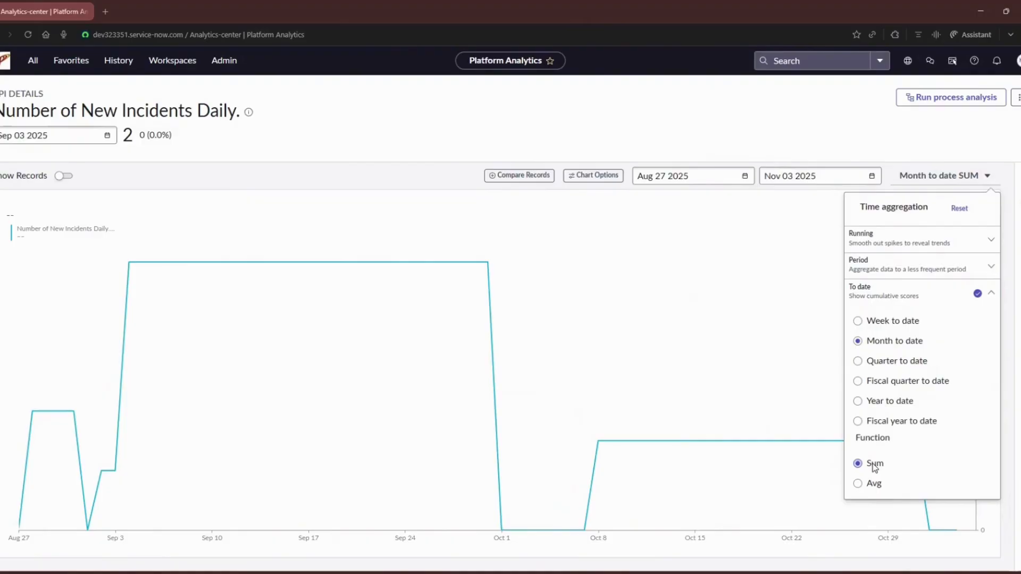
pyautogui.click(858, 484)
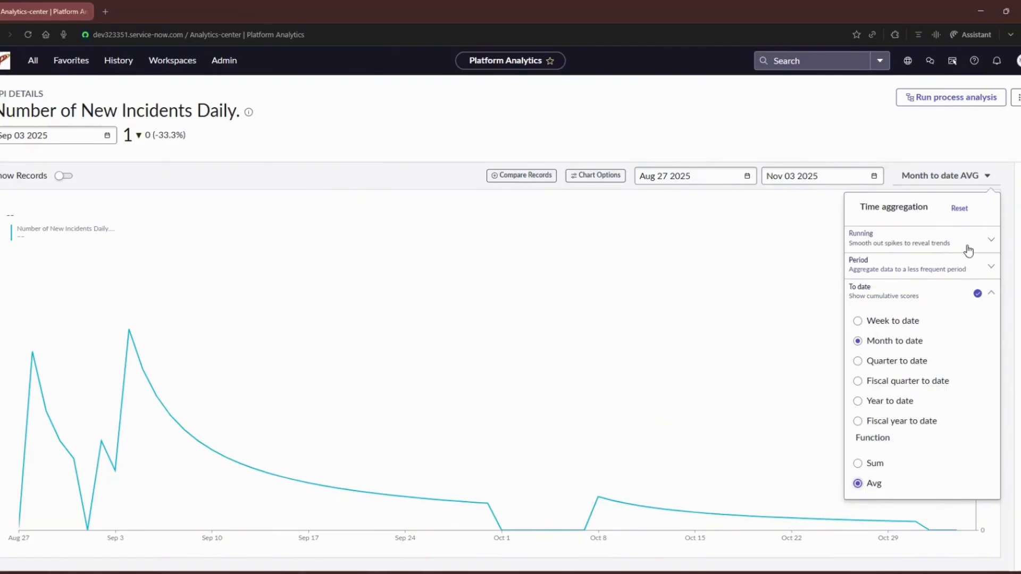
pyautogui.click(962, 212)
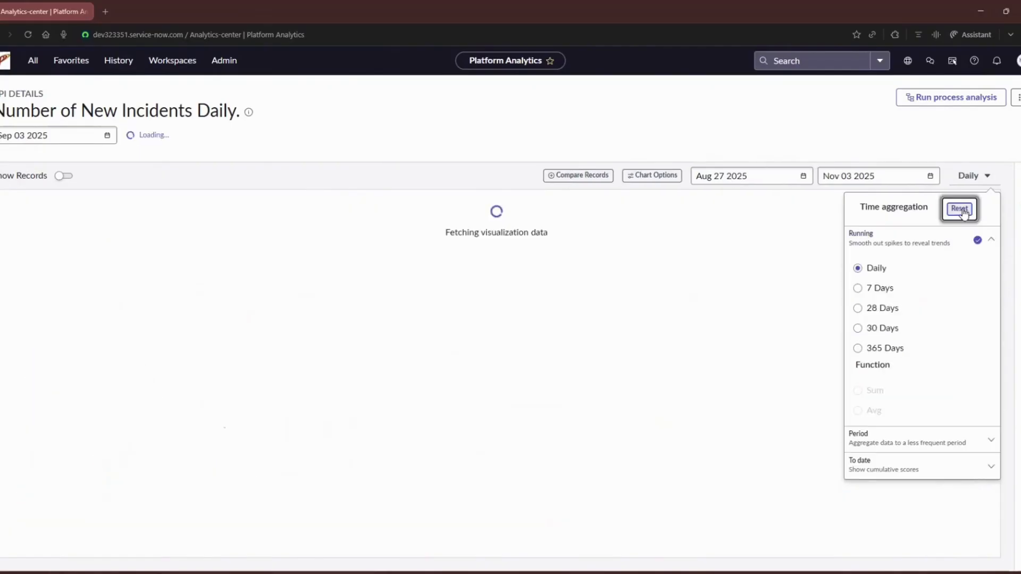
# View the record comparison between Nov 04 2025 and Sep 03 2025, and return to the KPI details
pyautogui.click(586, 179)
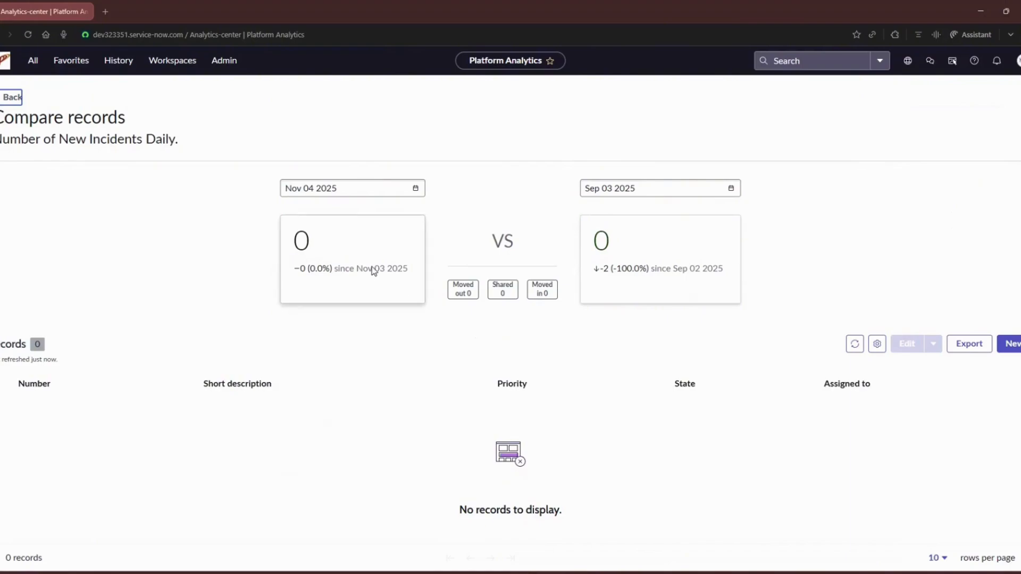
pyautogui.click(11, 99)
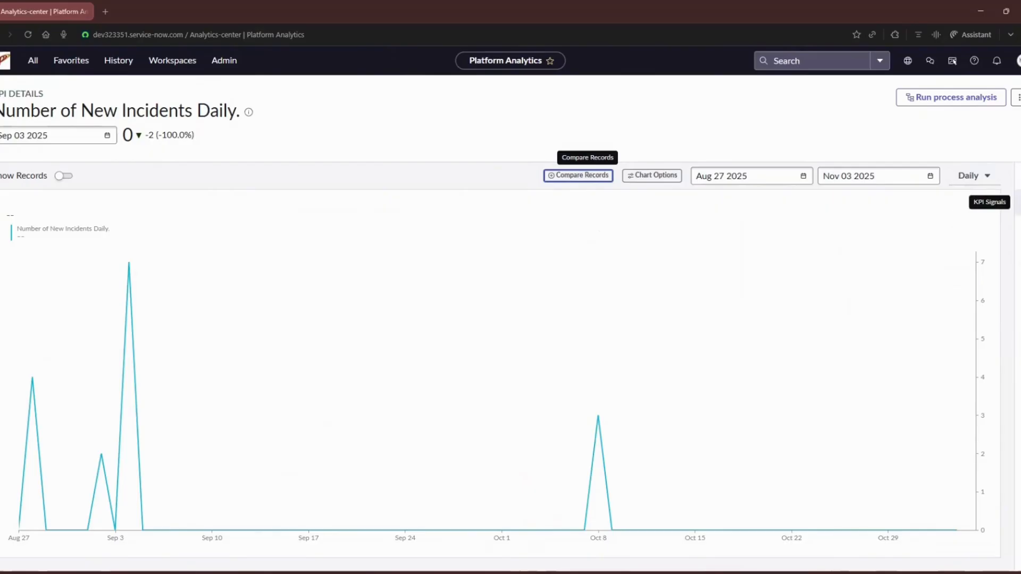
# Open the KPI Signals and make yourself a responsible user for this KPI
pyautogui.click(1016, 202)
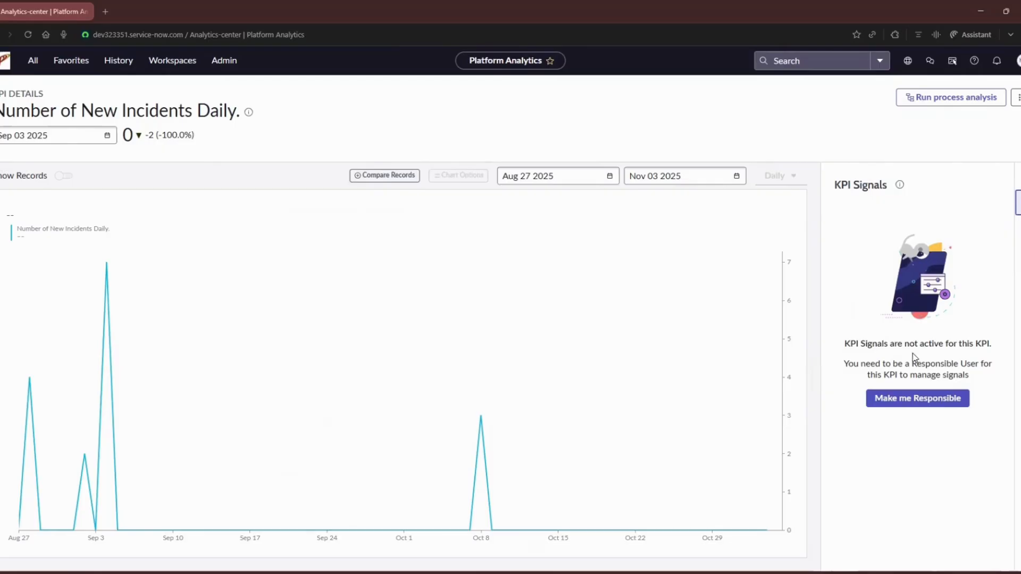
pyautogui.click(922, 407)
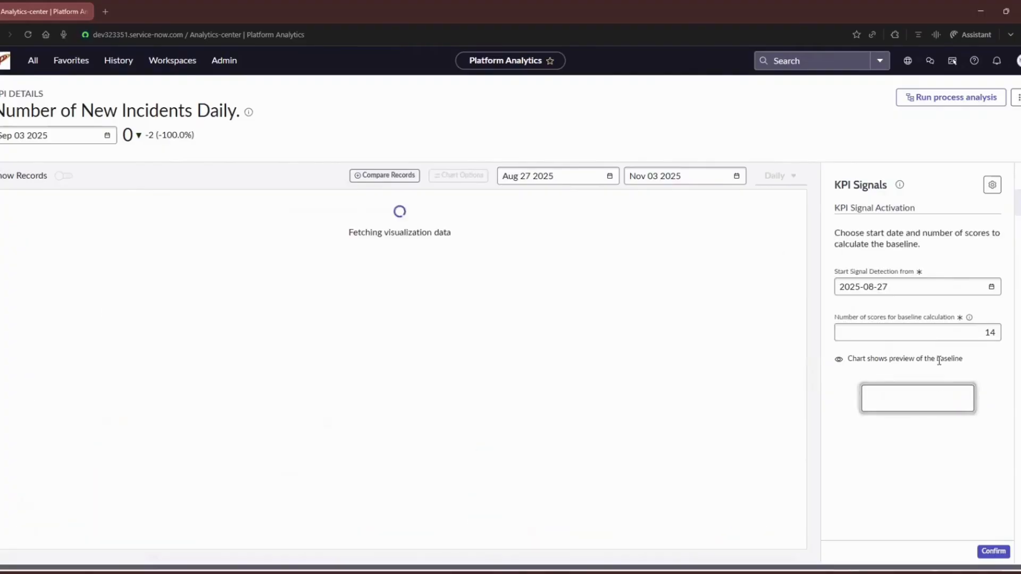
# Review the signal detection, responsibility and notification settings in the KPI Signals configuration, and return to the KPI details
pyautogui.click(994, 186)
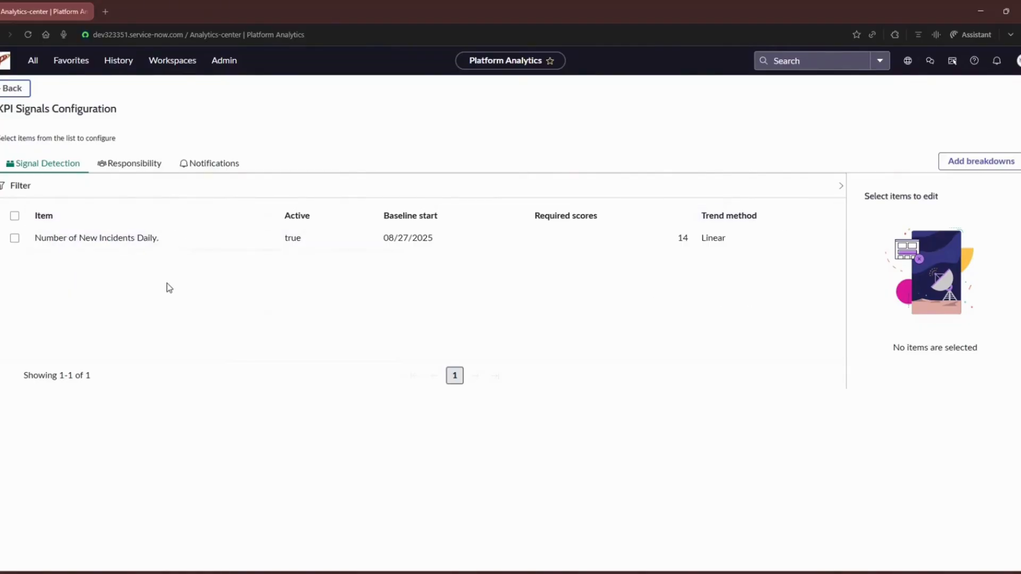
pyautogui.click(142, 165)
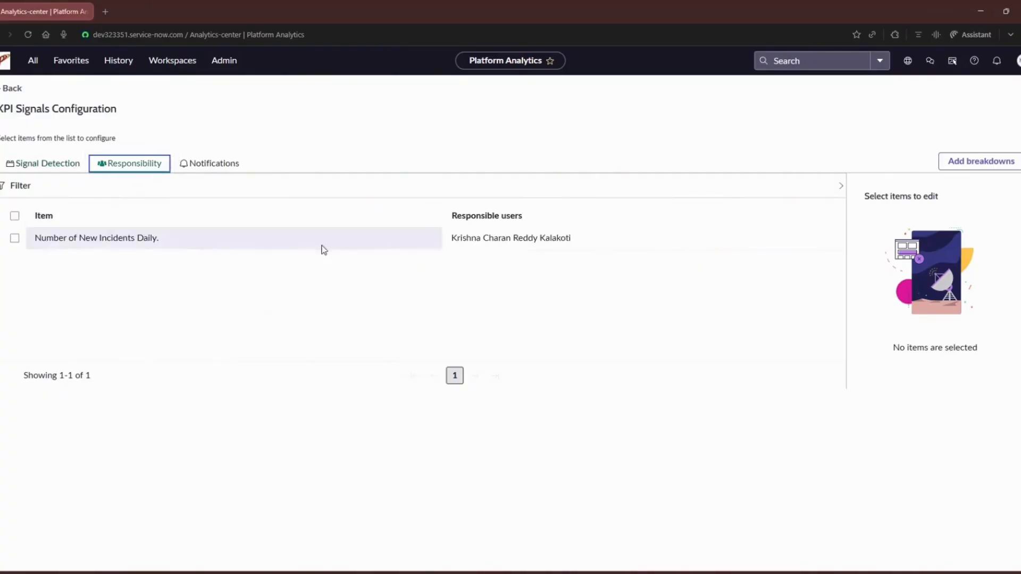
pyautogui.click(219, 168)
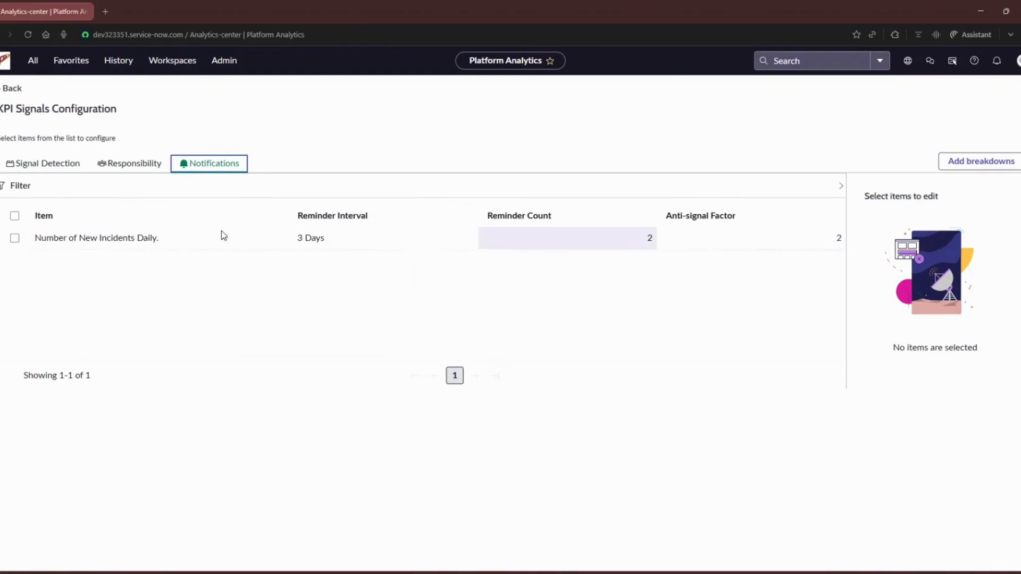
pyautogui.click(8, 88)
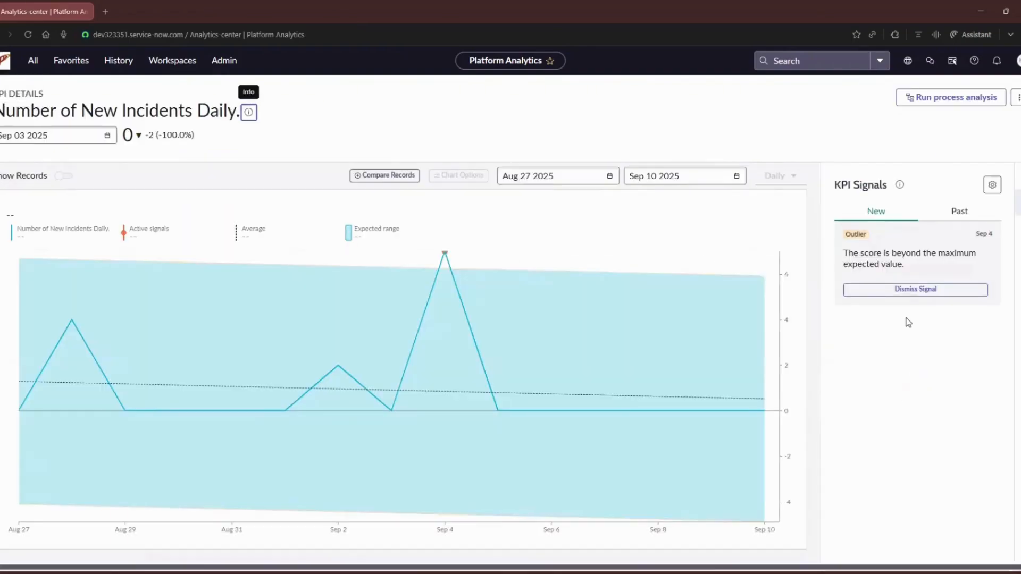
# Review the KPI's past signals and its new signals, alternating between the two lists
pyautogui.click(959, 211)
pyautogui.click(877, 211)
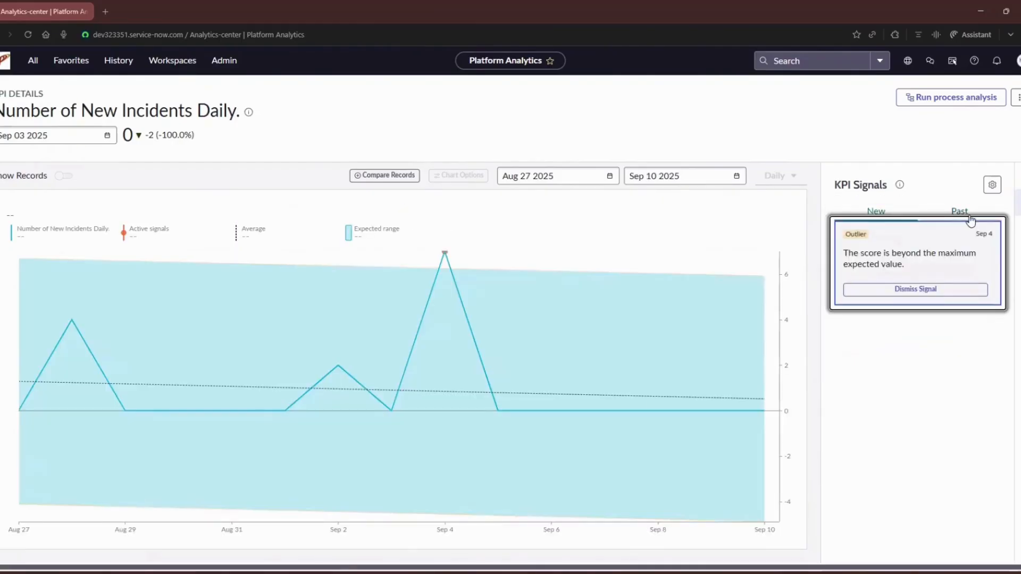
pyautogui.click(969, 216)
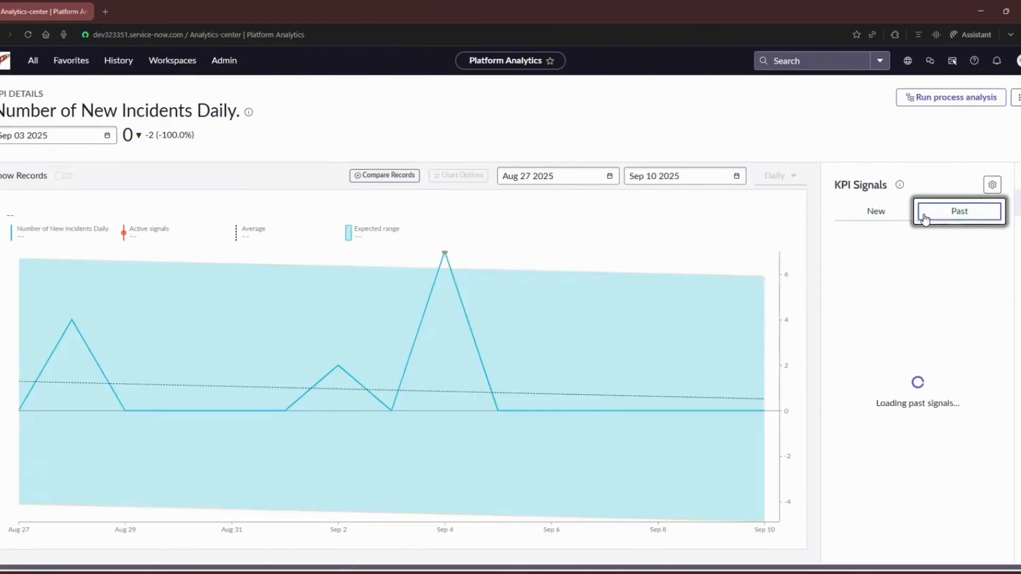
pyautogui.click(868, 214)
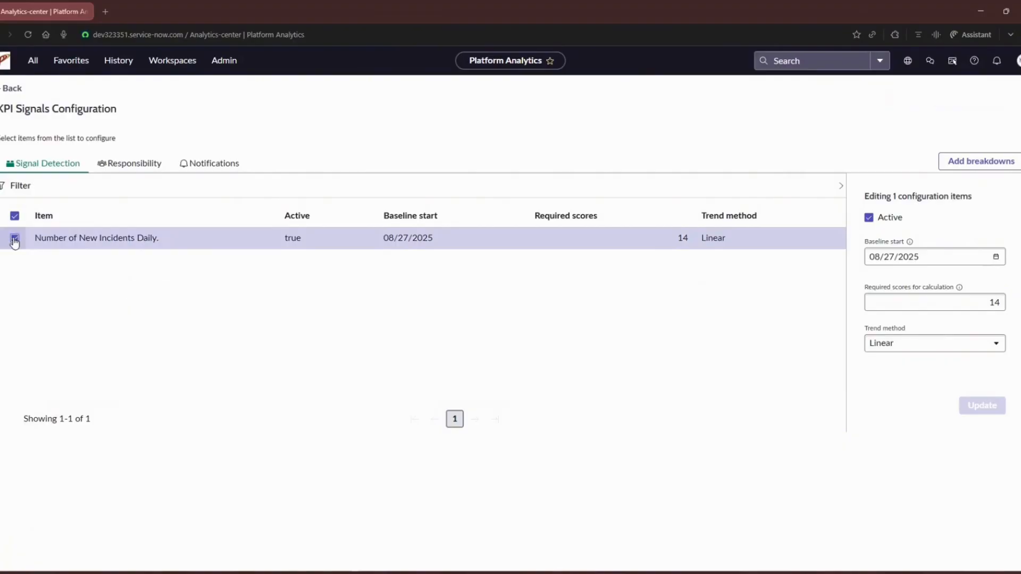
# Inspect the indicator's baseline start, required scores and trend method options in the signal detection configuration, keeping Linear, and return to the KPI details
pyautogui.moveTo(921, 257); pyautogui.dragTo(851, 266)
pyautogui.click(943, 243)
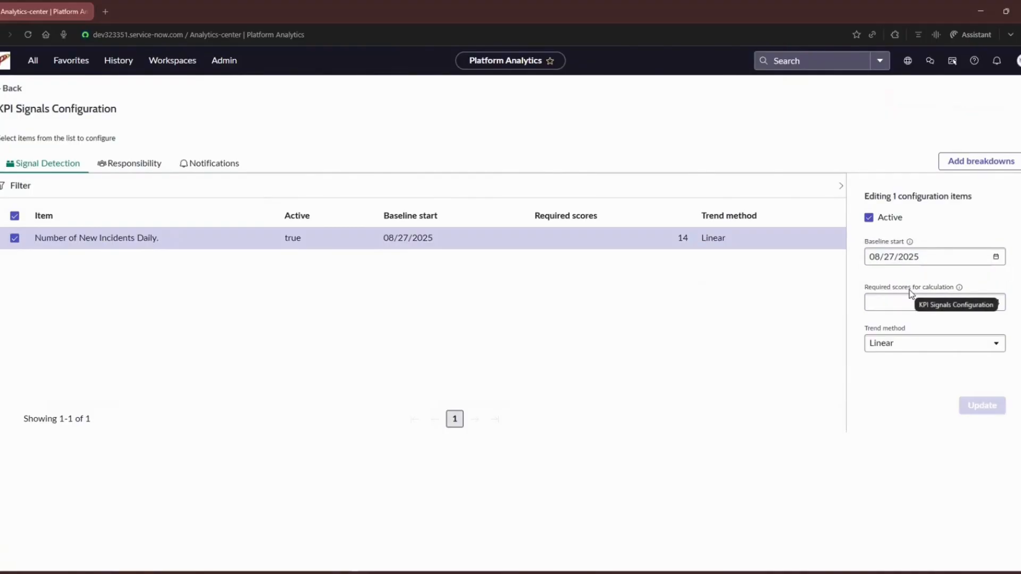
pyautogui.doubleClick(991, 301)
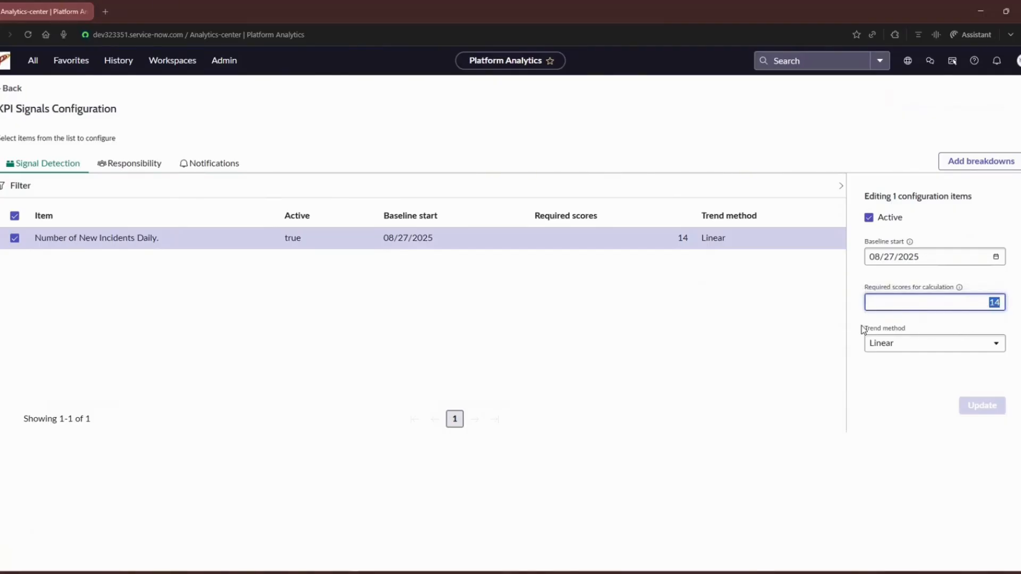
pyautogui.moveTo(863, 328); pyautogui.dragTo(913, 328)
pyautogui.click(928, 343)
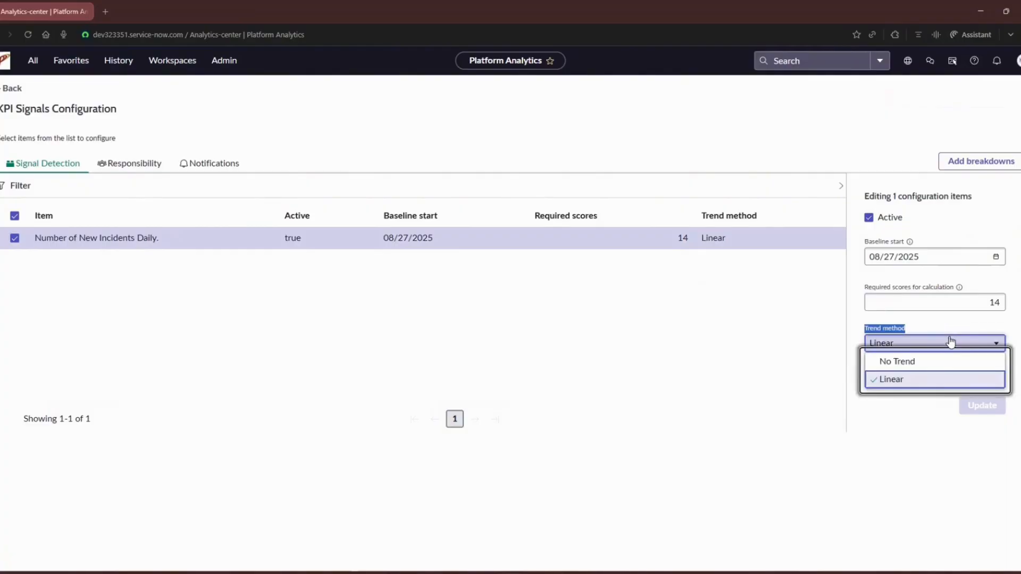
pyautogui.click(931, 381)
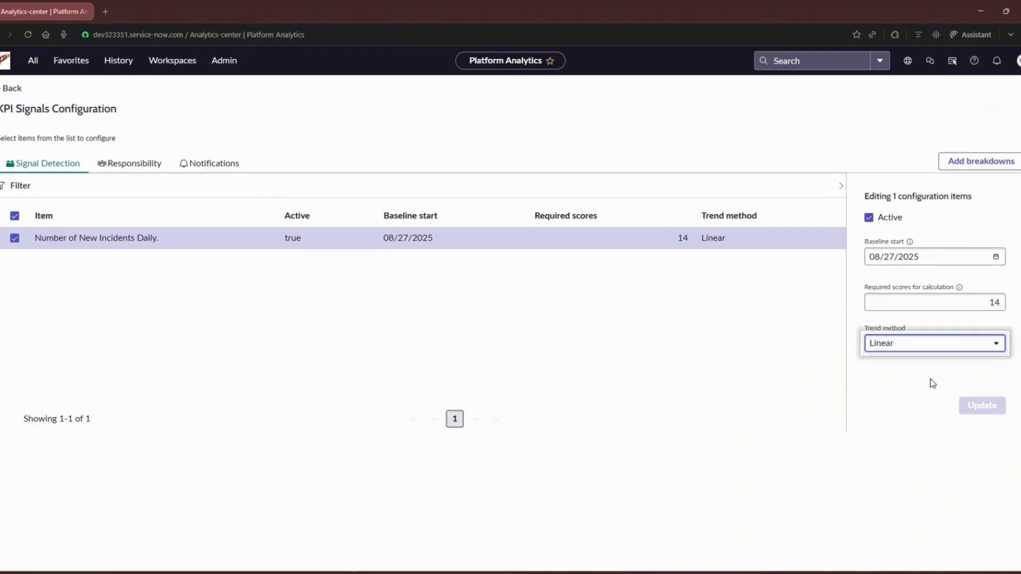
pyautogui.click(4, 92)
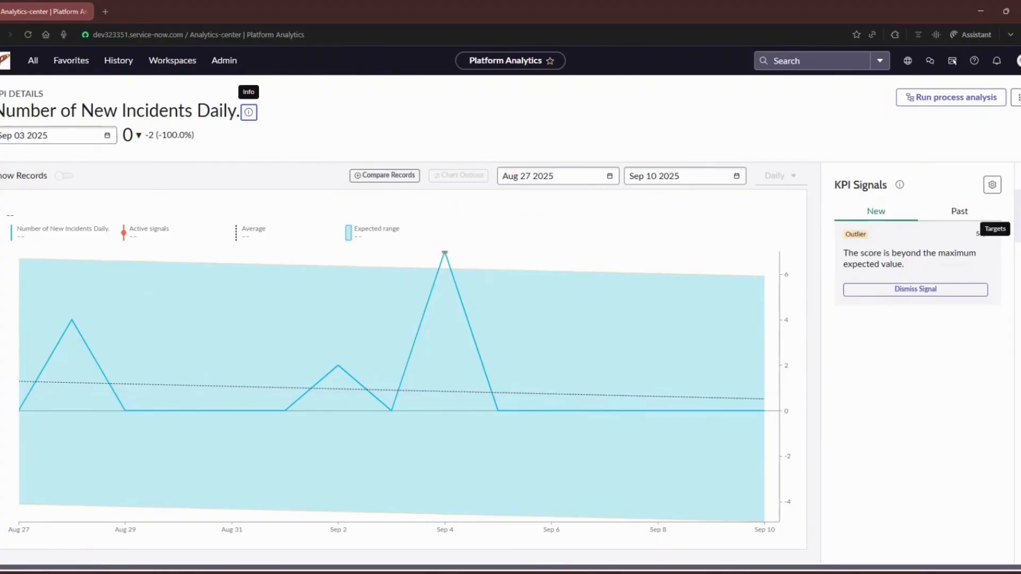
# Open the KPI's targets and start a new one, switching its visibility to For me and back to For everyone
pyautogui.click(1016, 229)
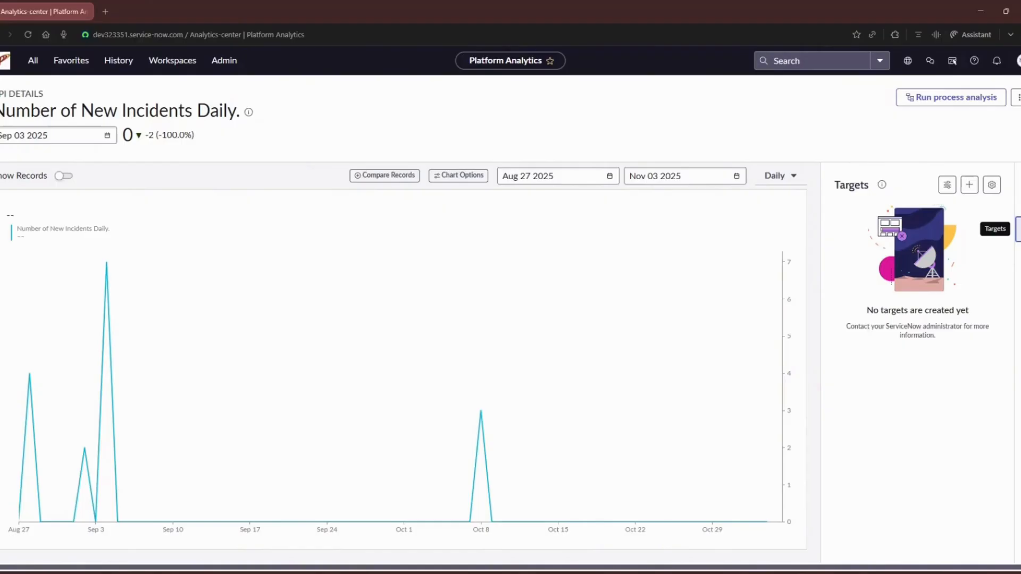
pyautogui.click(969, 186)
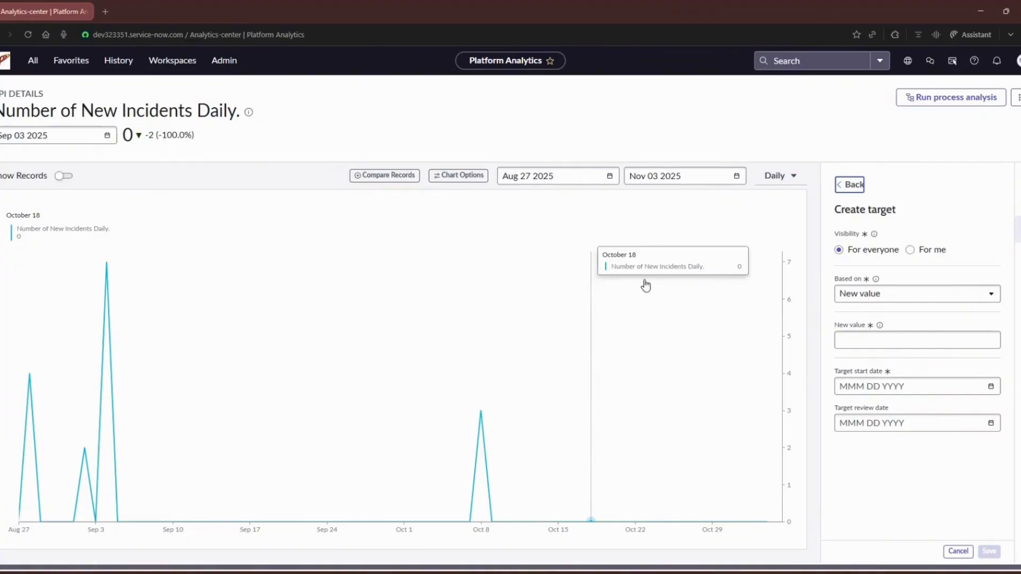
pyautogui.click(930, 253)
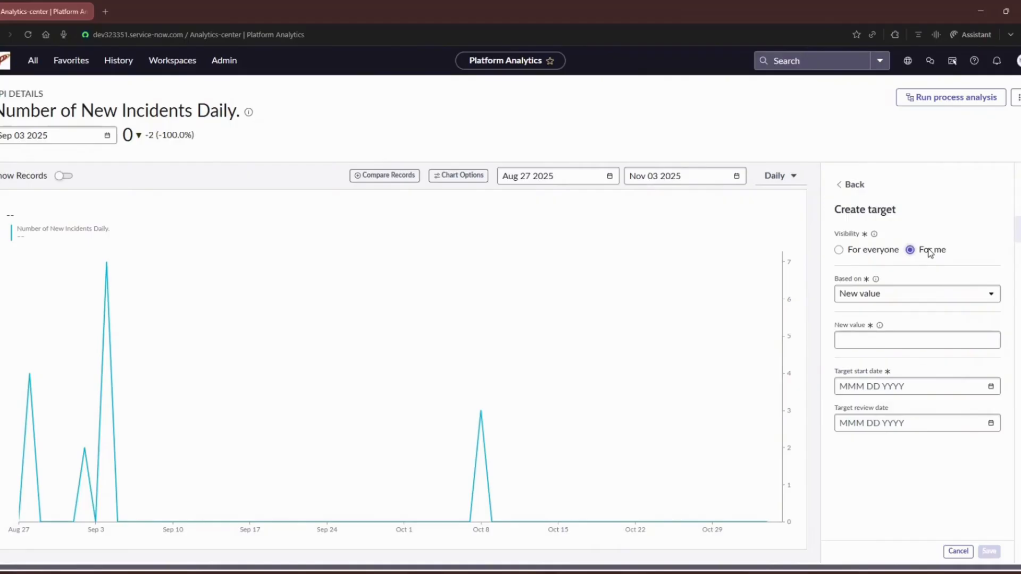
pyautogui.click(844, 250)
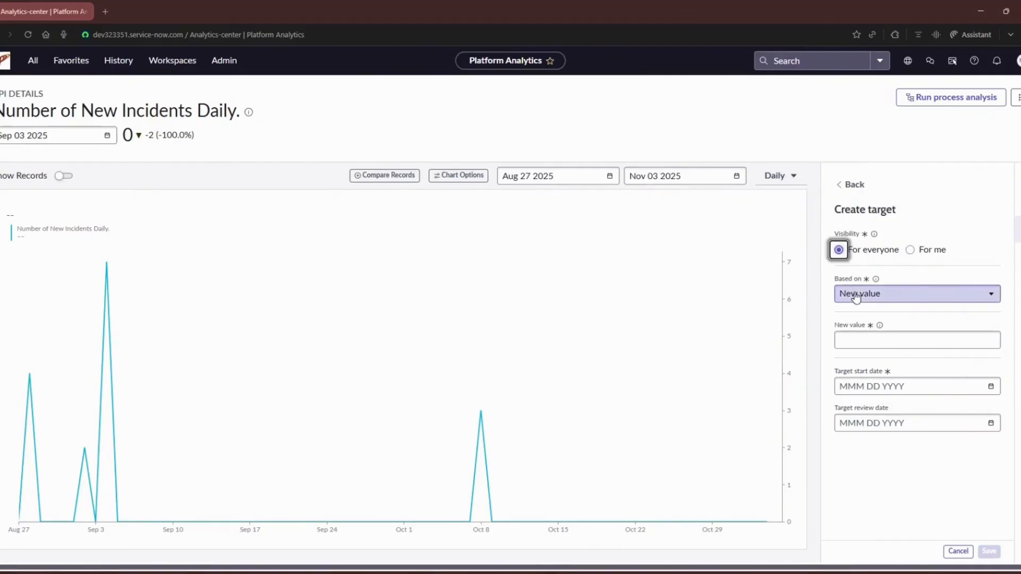
# Preview the target fields offered when it is based on Average score, and return the basis to New value
pyautogui.click(884, 295)
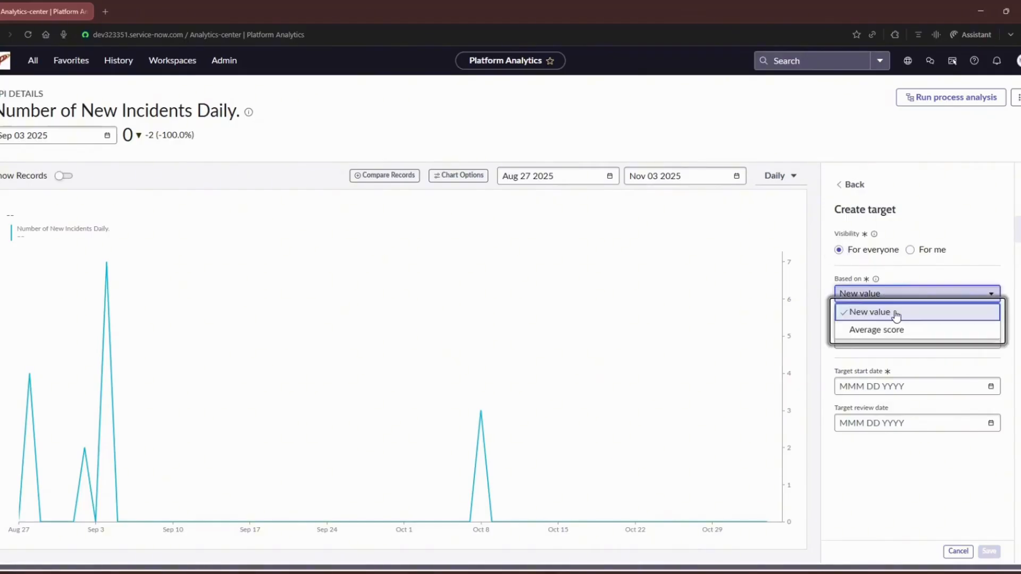
pyautogui.click(904, 332)
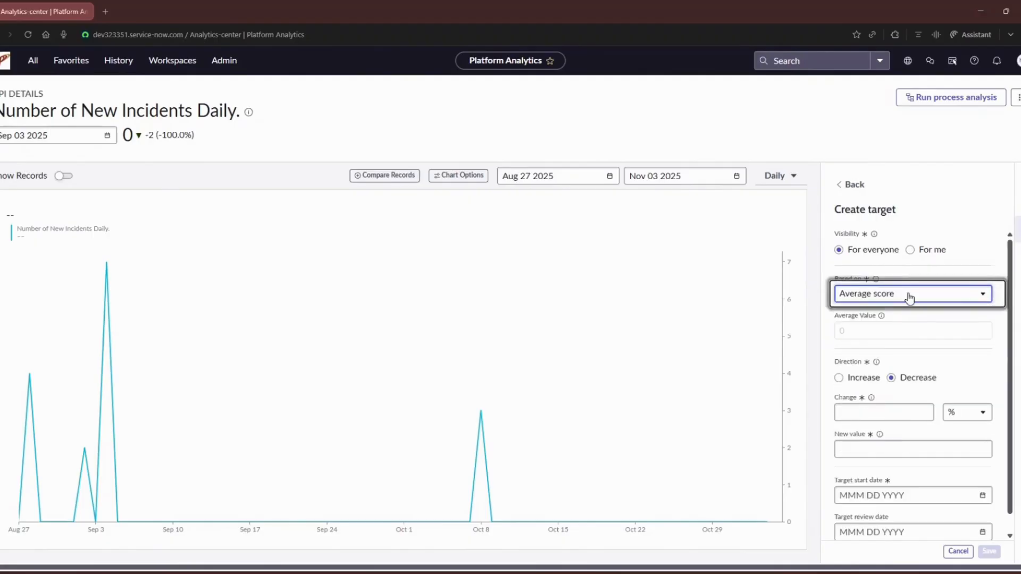
pyautogui.click(906, 295)
pyautogui.click(892, 314)
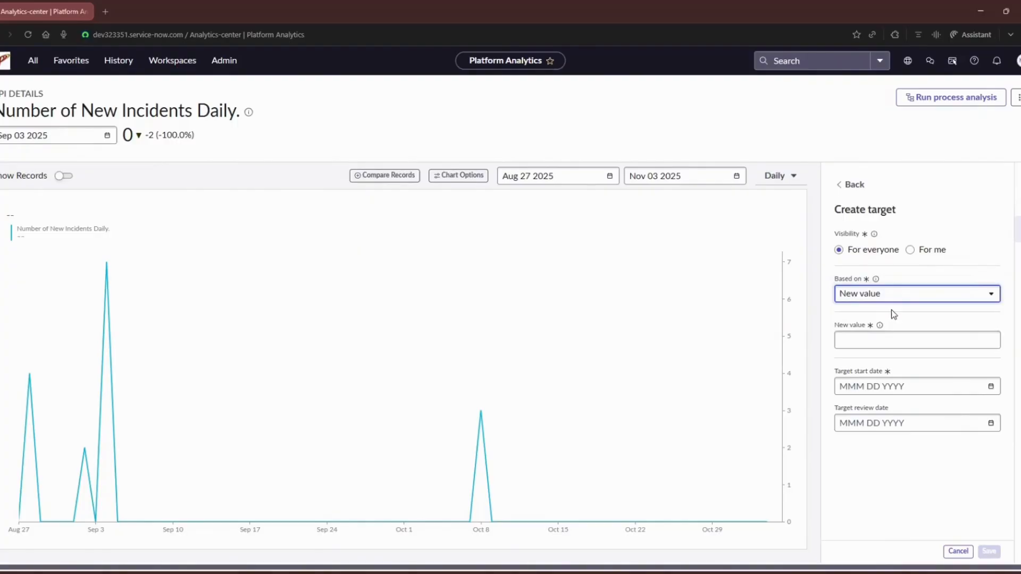
# Enter 95 as the target's new value and select that entry
pyautogui.click(976, 345)
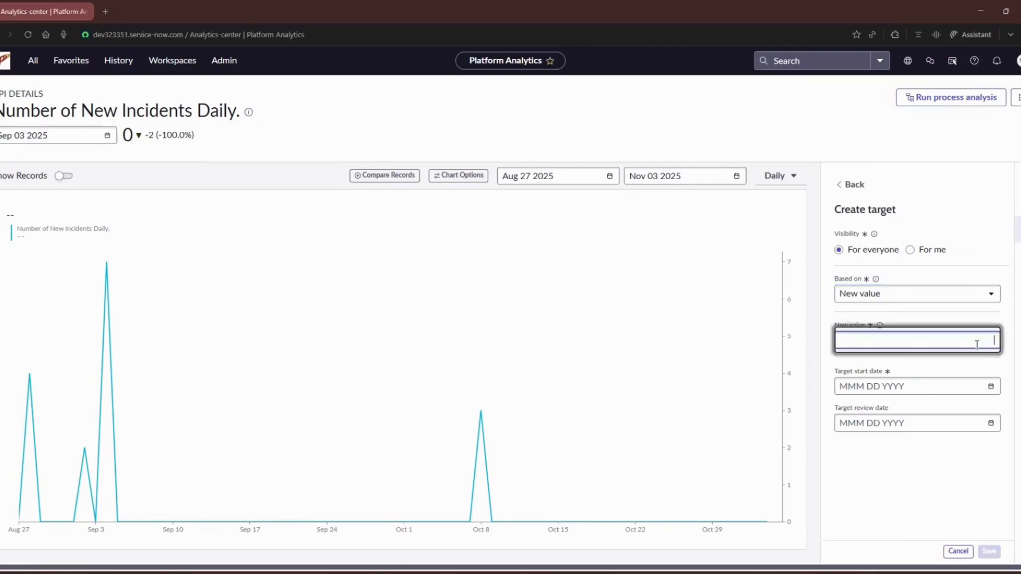
pyautogui.write('95')
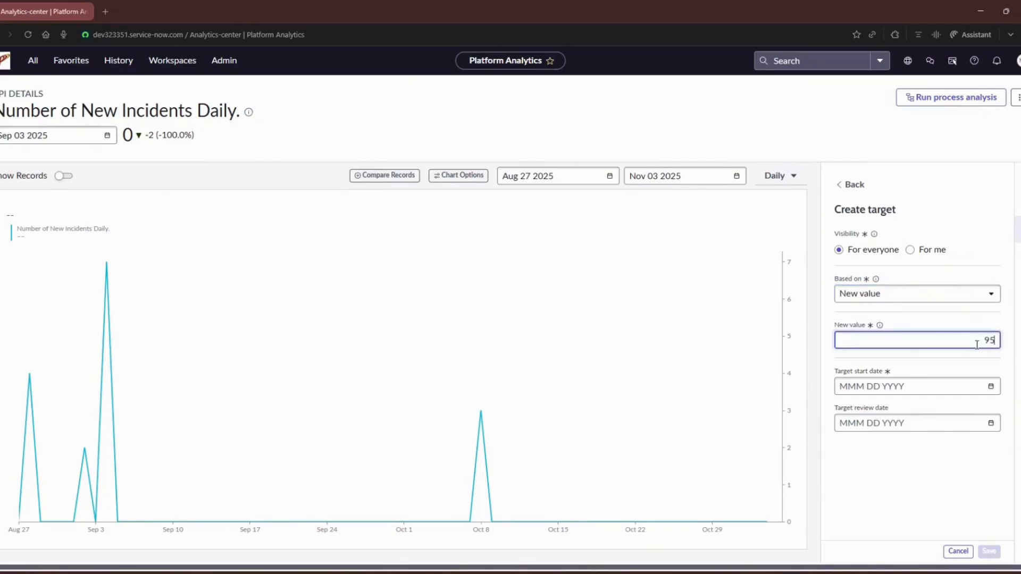
pyautogui.doubleClick(988, 340)
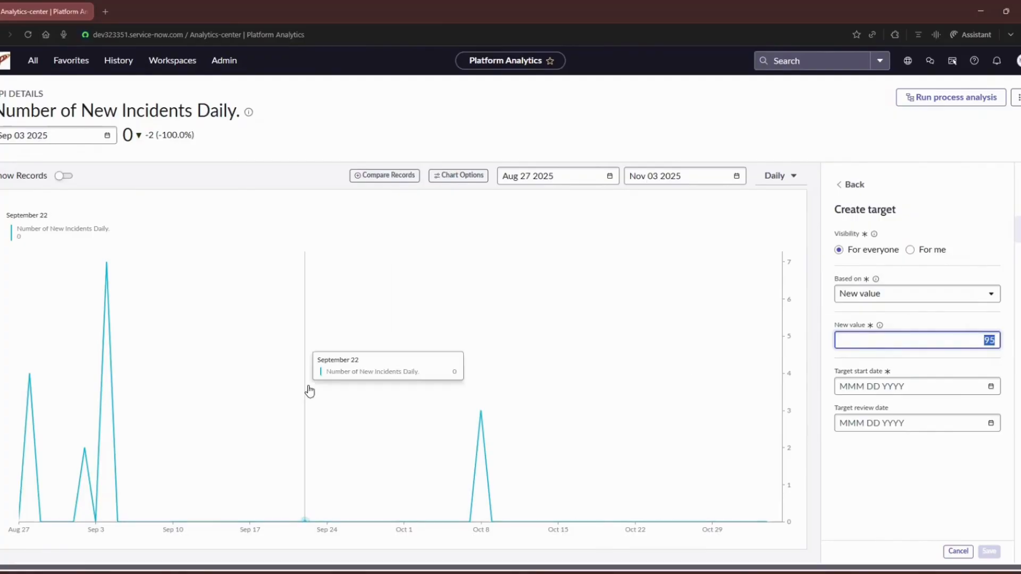
# Base the target on Average score, trying the Increase direction before restoring Decrease
pyautogui.click(899, 294)
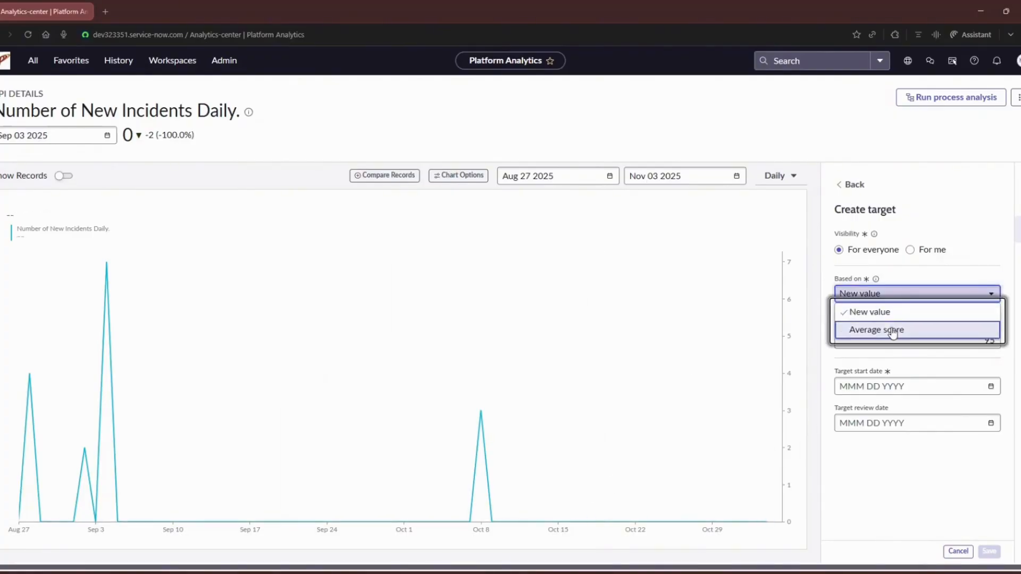
pyautogui.click(892, 331)
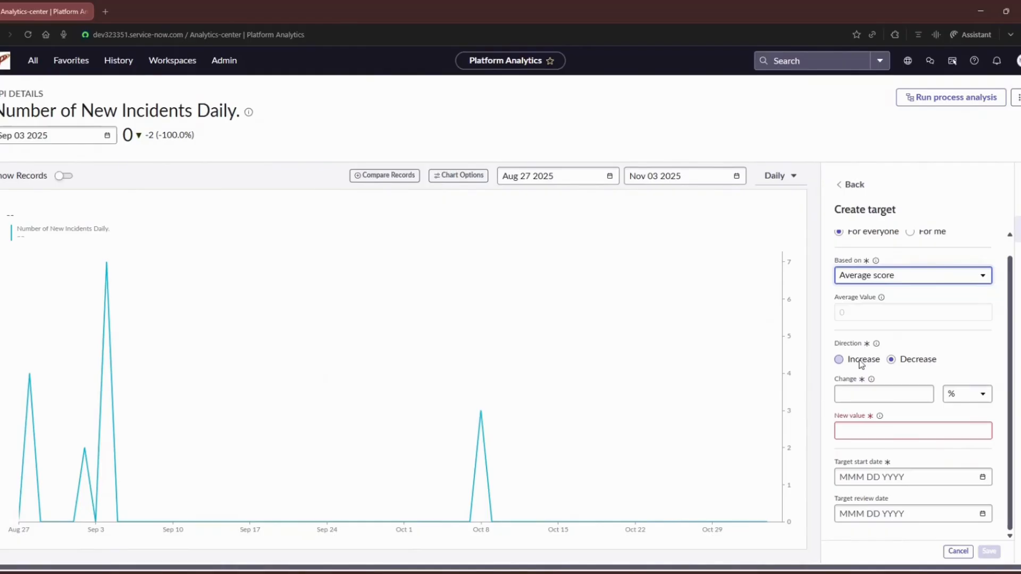
pyautogui.click(862, 364)
pyautogui.click(906, 363)
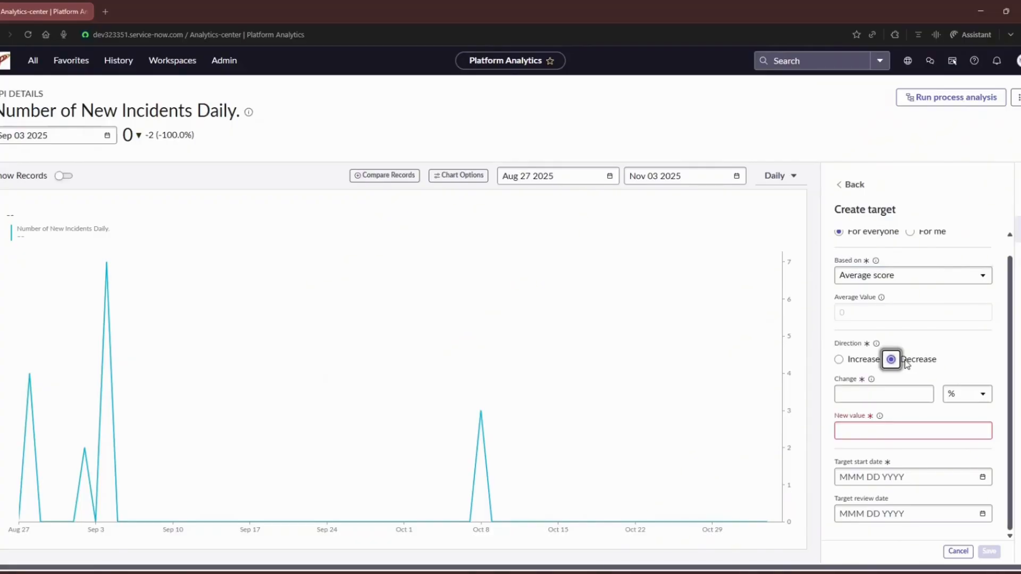
# Set the target's change to 100 %
pyautogui.click(902, 394)
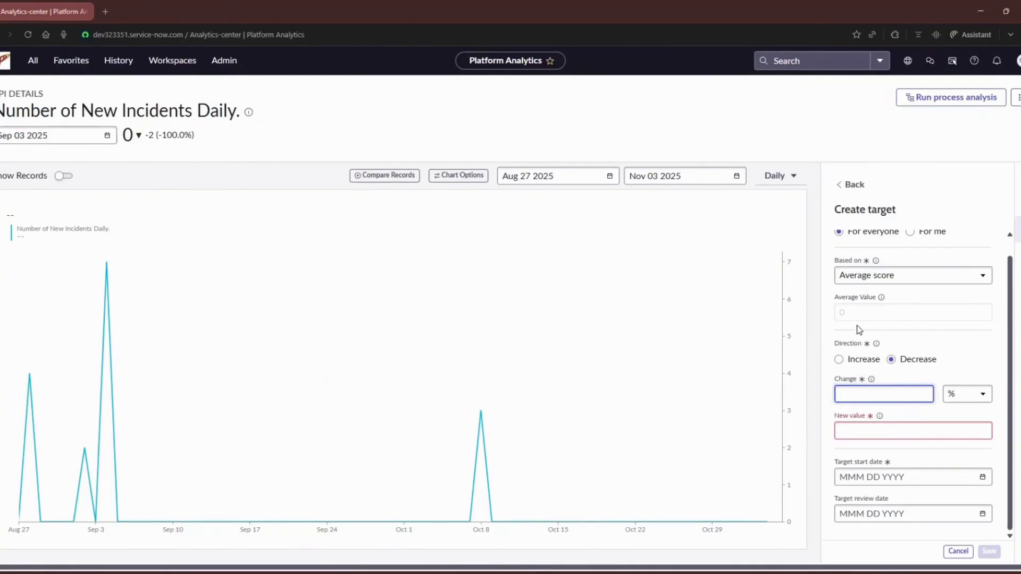
pyautogui.click(860, 312)
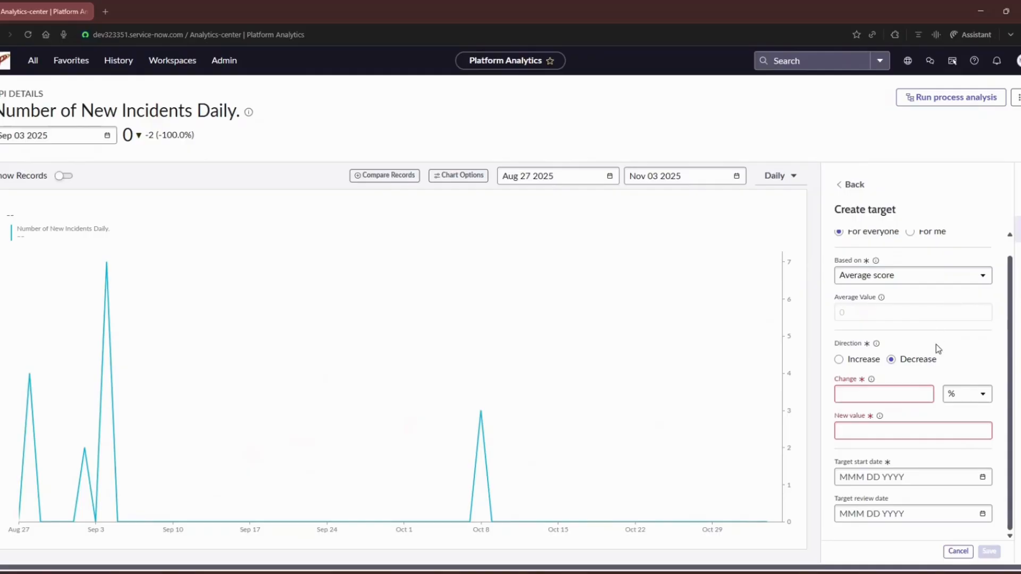
pyautogui.click(913, 393)
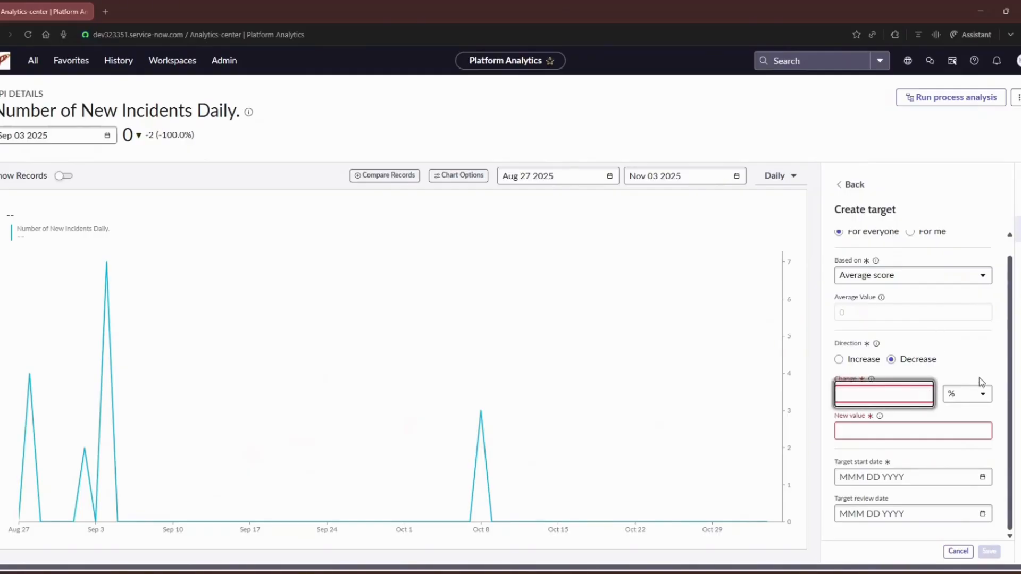
pyautogui.write('1')
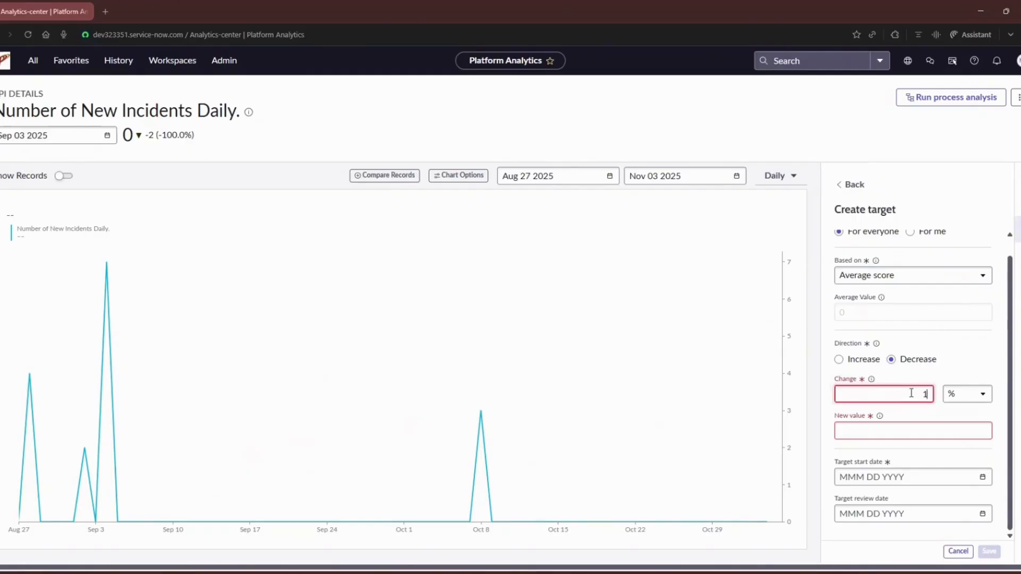
pyautogui.write('00')
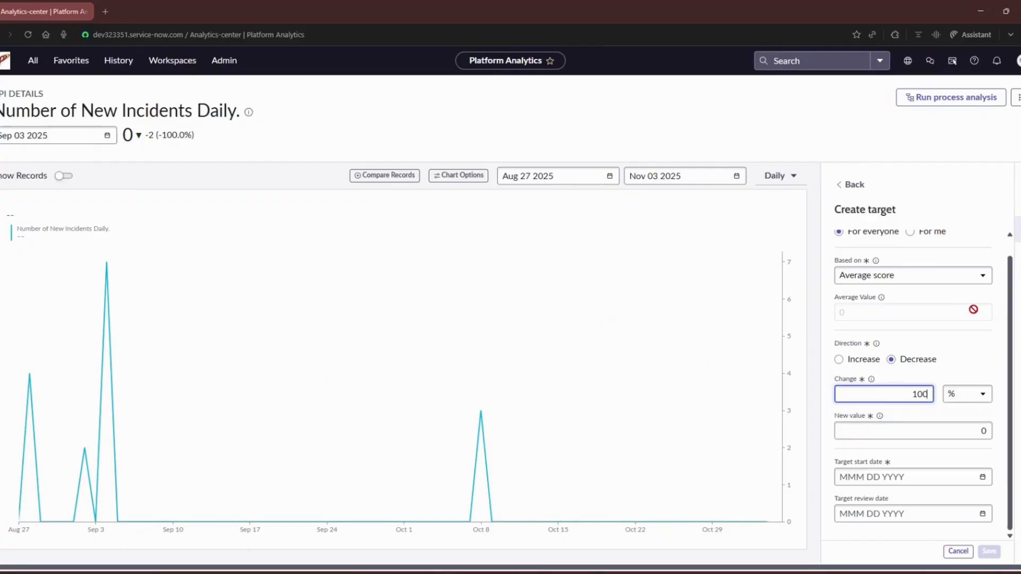
# Examine how the change, average value and new value relate, and inspect the change's % and units options
pyautogui.moveTo(908, 397); pyautogui.dragTo(938, 394)
pyautogui.click(987, 432)
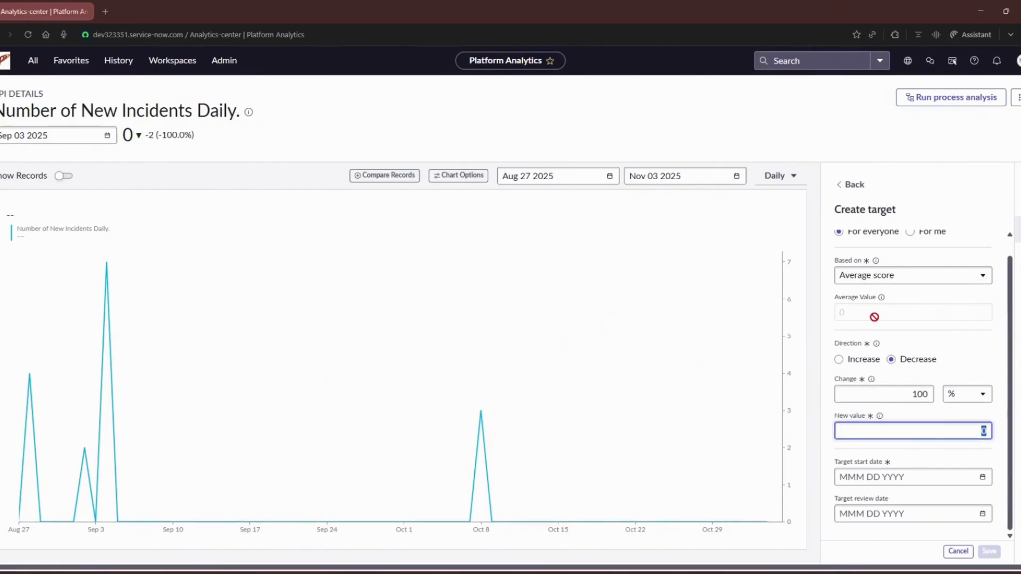
pyautogui.moveTo(863, 314); pyautogui.dragTo(770, 315)
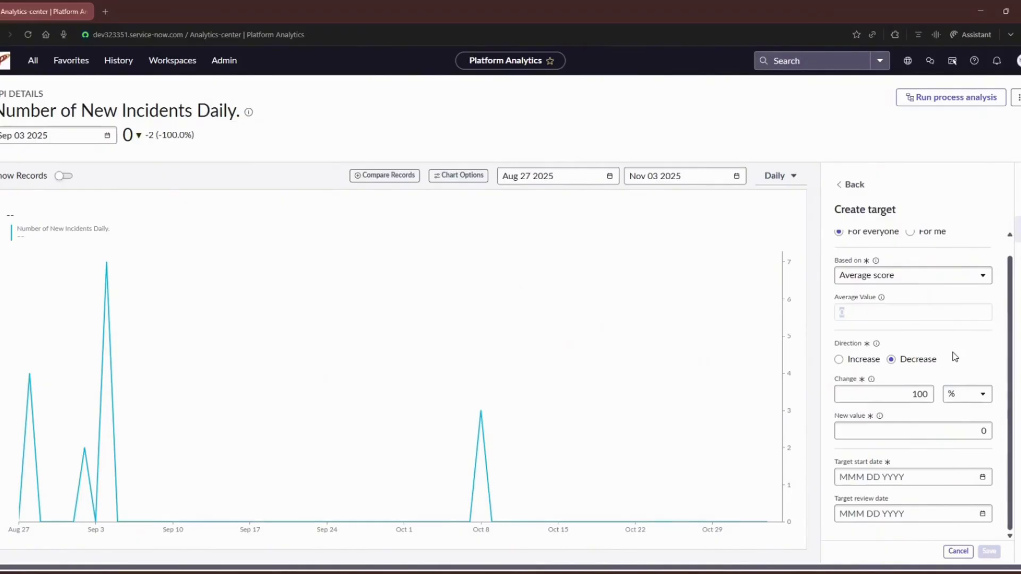
pyautogui.click(919, 394)
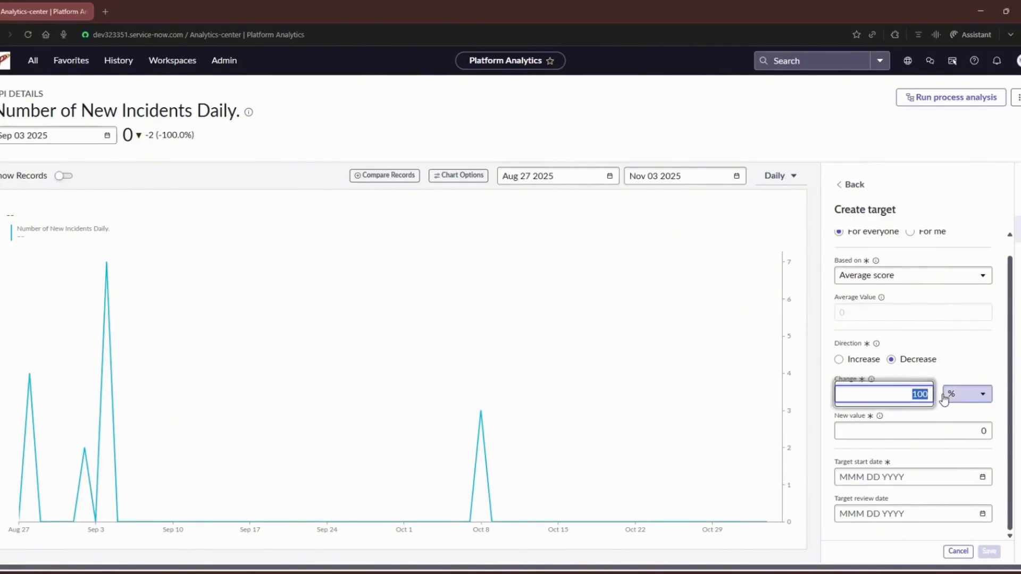
pyautogui.click(983, 430)
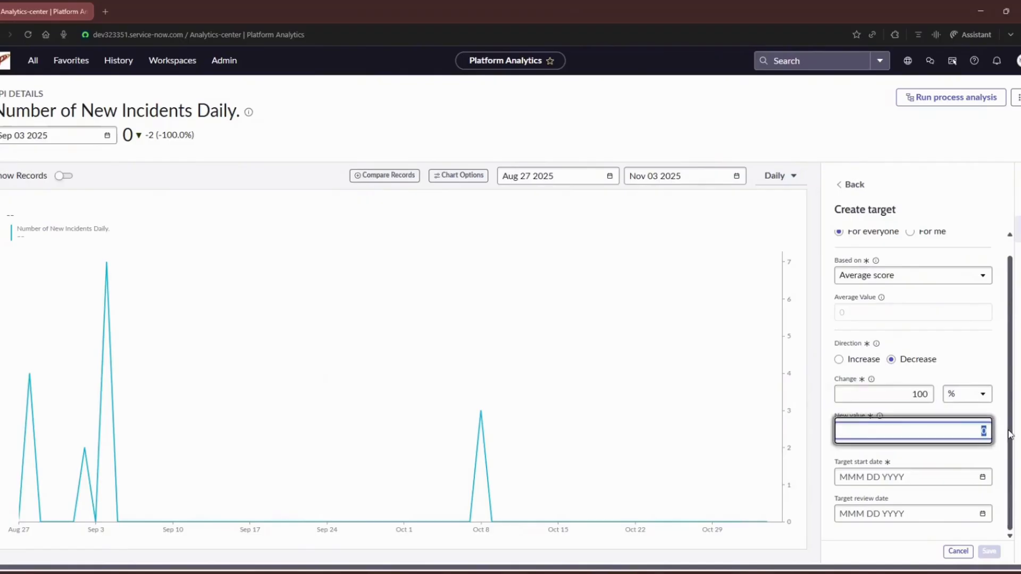
pyautogui.click(964, 395)
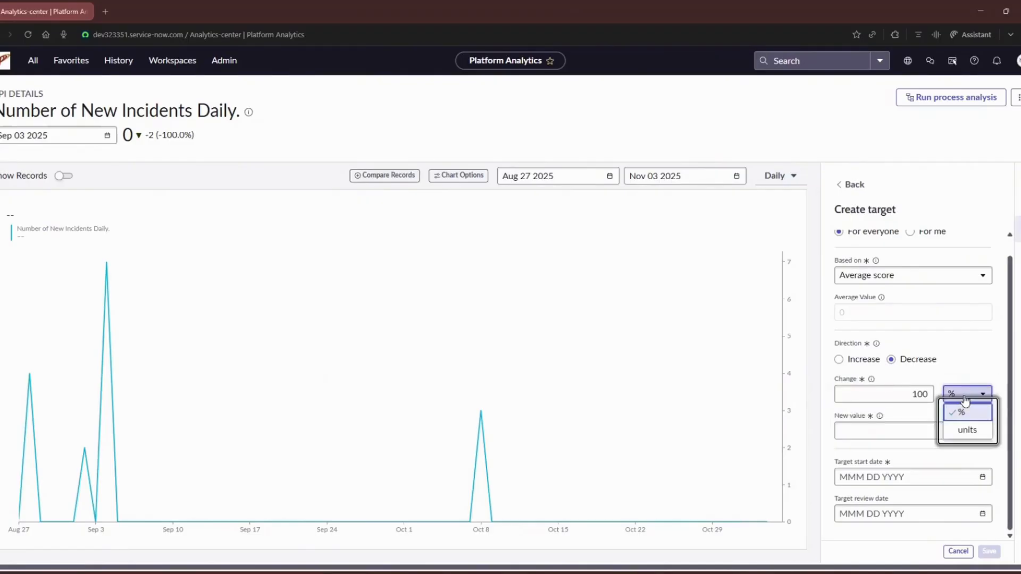
pyautogui.click(977, 431)
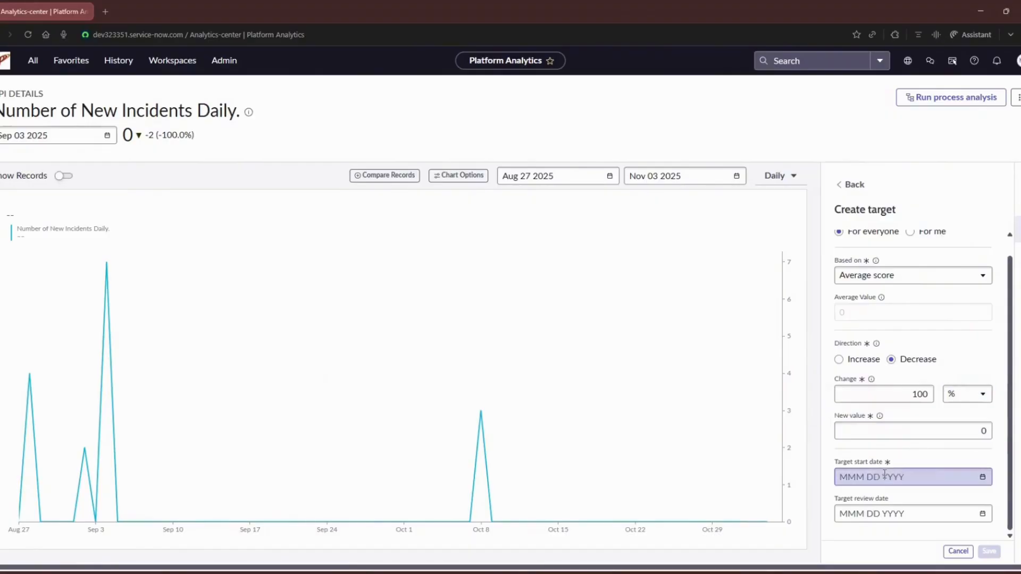
# Set the target start date to Nov 01 2025 and base the target on New value
pyautogui.click(912, 477)
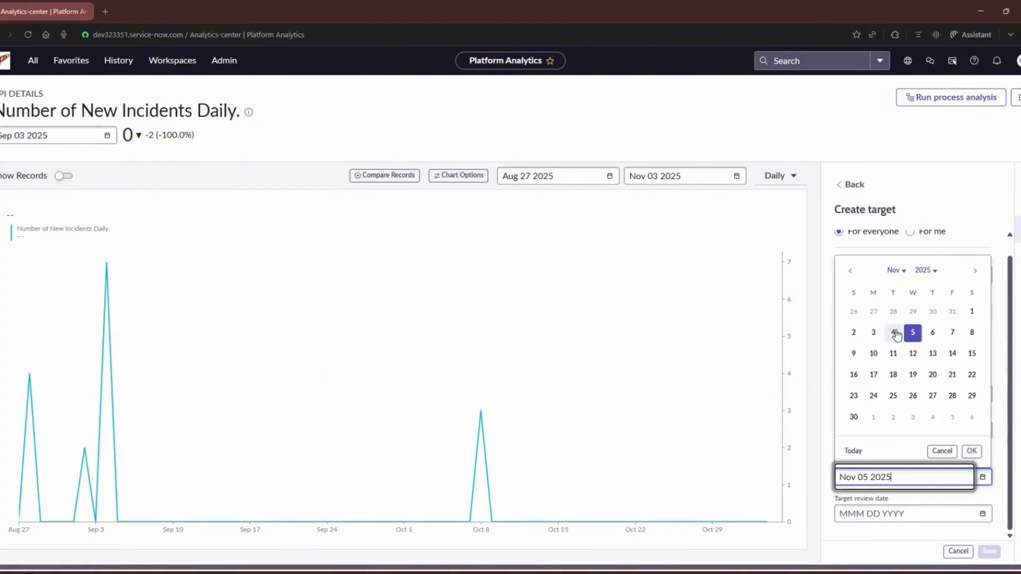
pyautogui.click(971, 311)
pyautogui.click(971, 452)
pyautogui.click(939, 276)
pyautogui.click(925, 297)
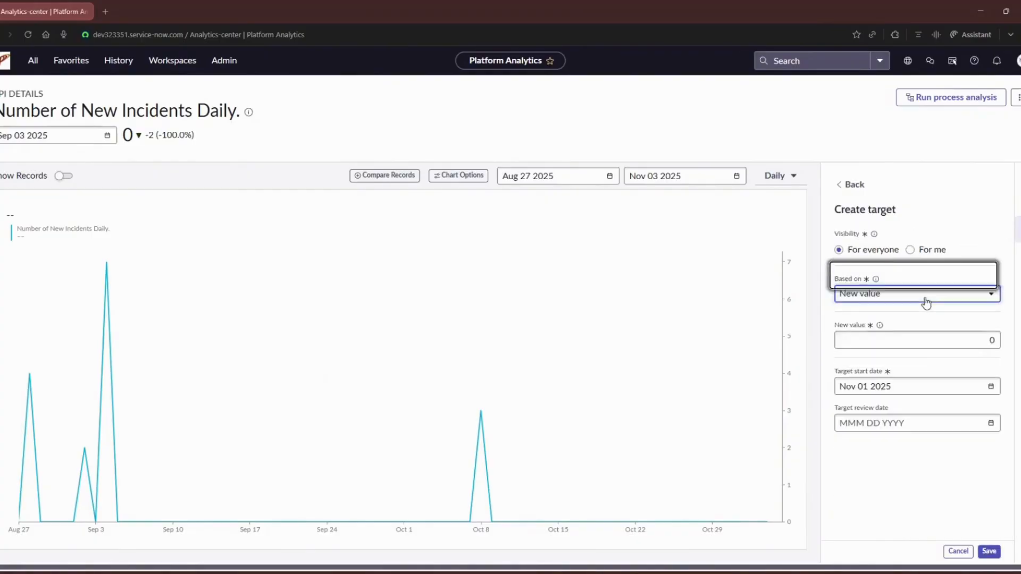
# Set the target start date to Oct 01 2025
pyautogui.click(907, 386)
pyautogui.click(896, 179)
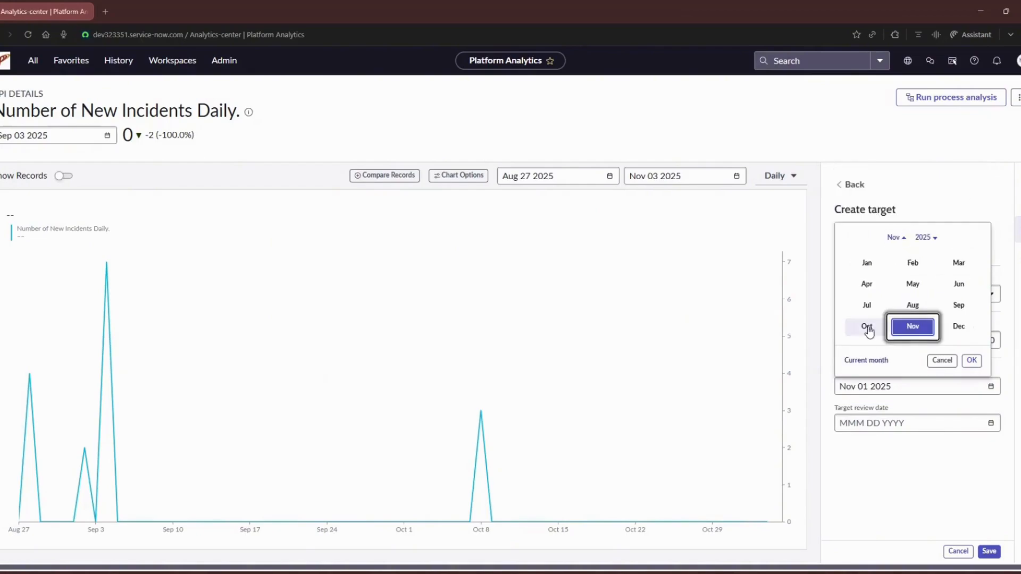
pyautogui.click(867, 328)
pyautogui.click(911, 242)
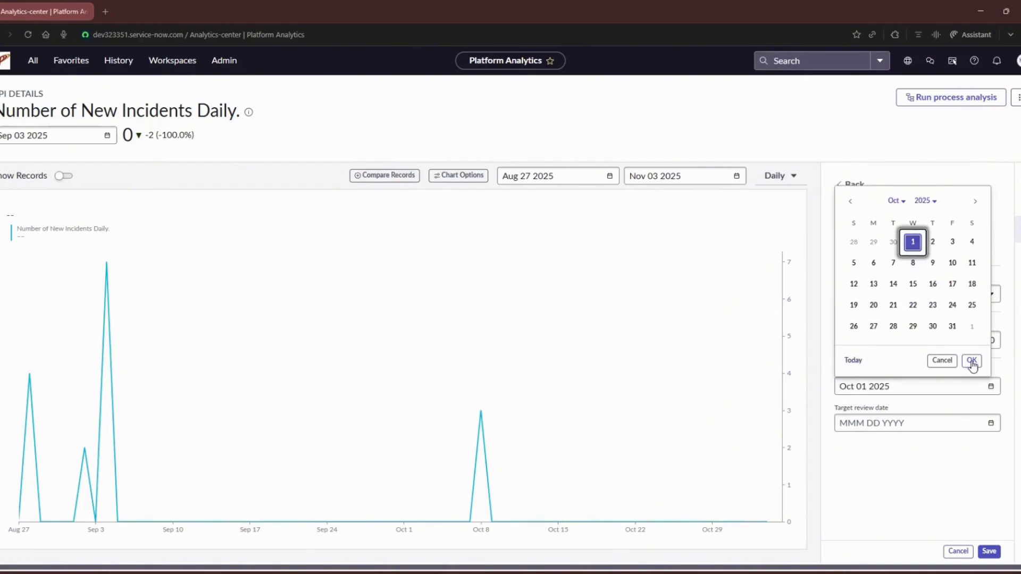
pyautogui.click(971, 360)
# Set the target's new value to 2 and discard the unsaved target
pyautogui.click(964, 339)
pyautogui.write('2')
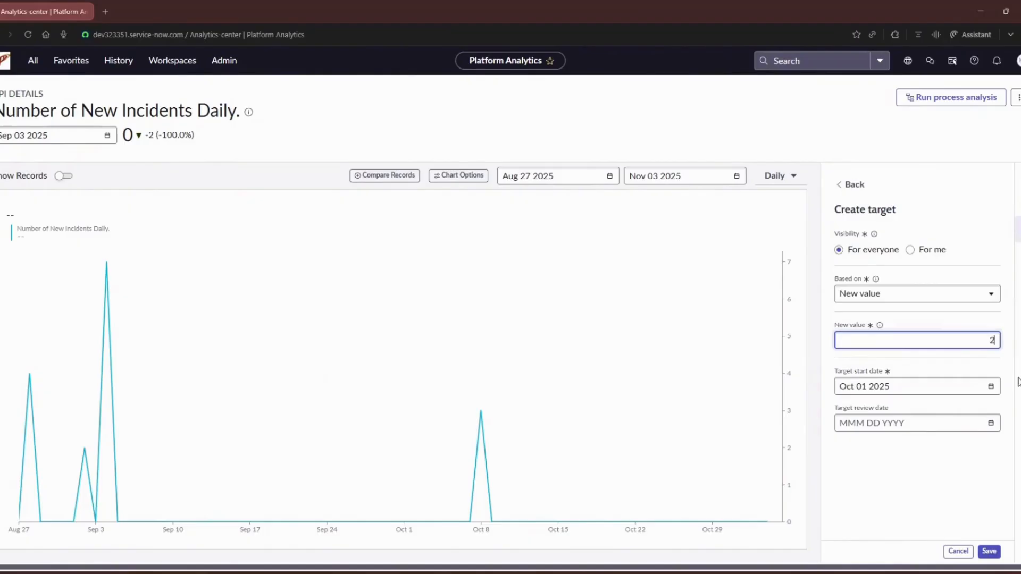
pyautogui.click(958, 552)
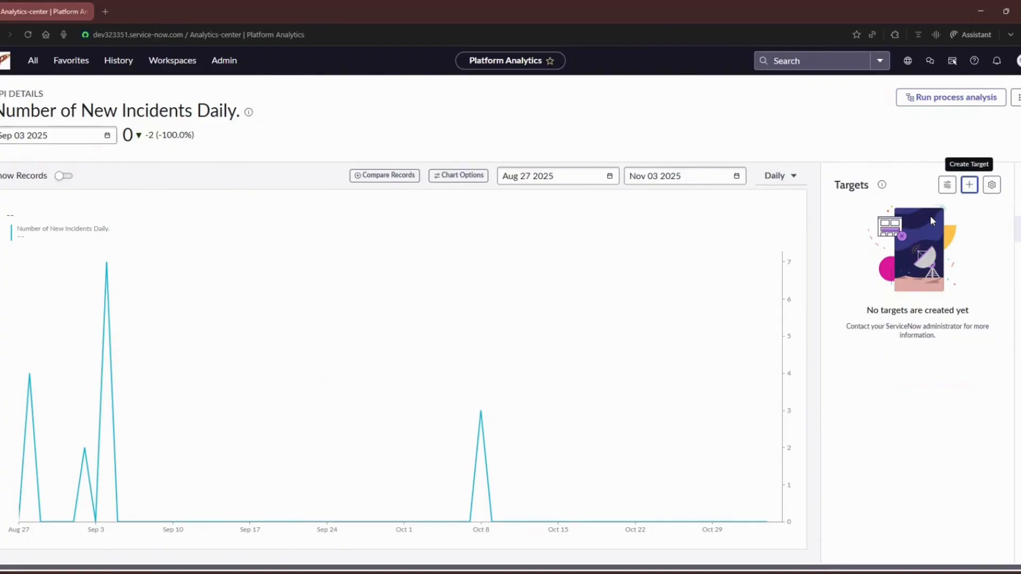
# Create and save a target for everyone with a new value of 2 and a start date of Oct 01 2025
pyautogui.click(969, 185)
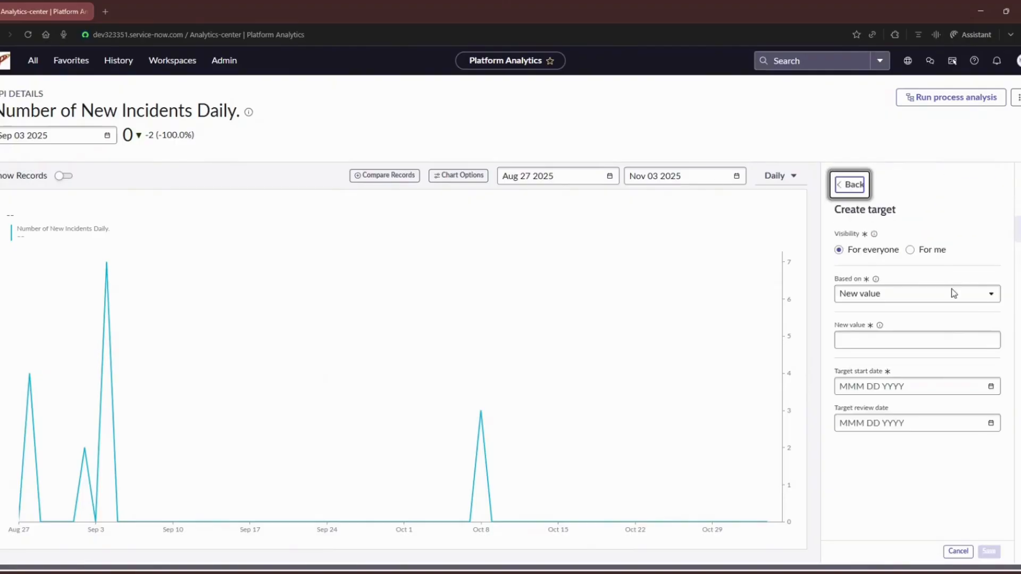
pyautogui.click(910, 386)
pyautogui.click(895, 179)
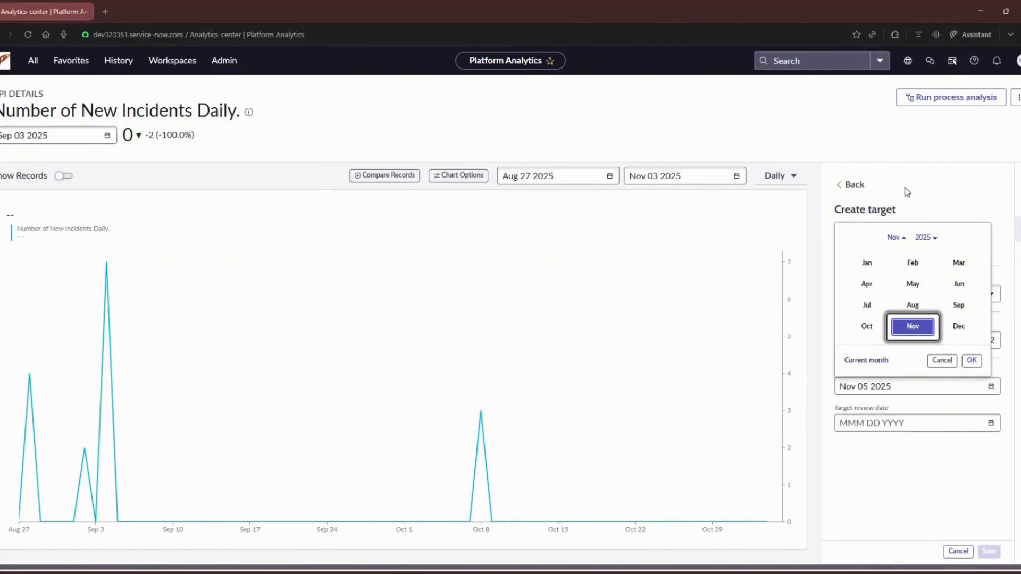
pyautogui.click(866, 327)
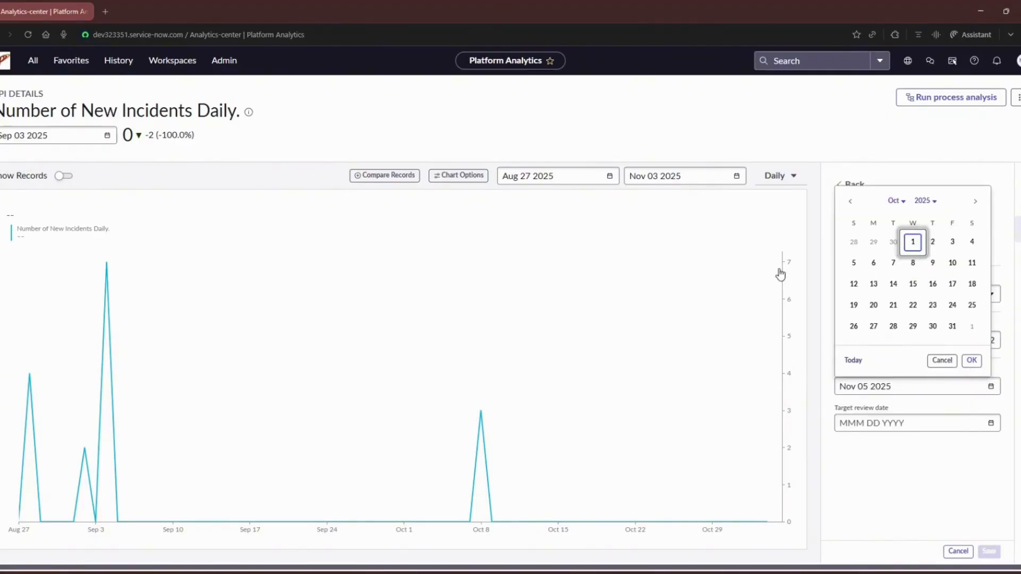
pyautogui.click(913, 242)
pyautogui.click(971, 361)
pyautogui.click(990, 551)
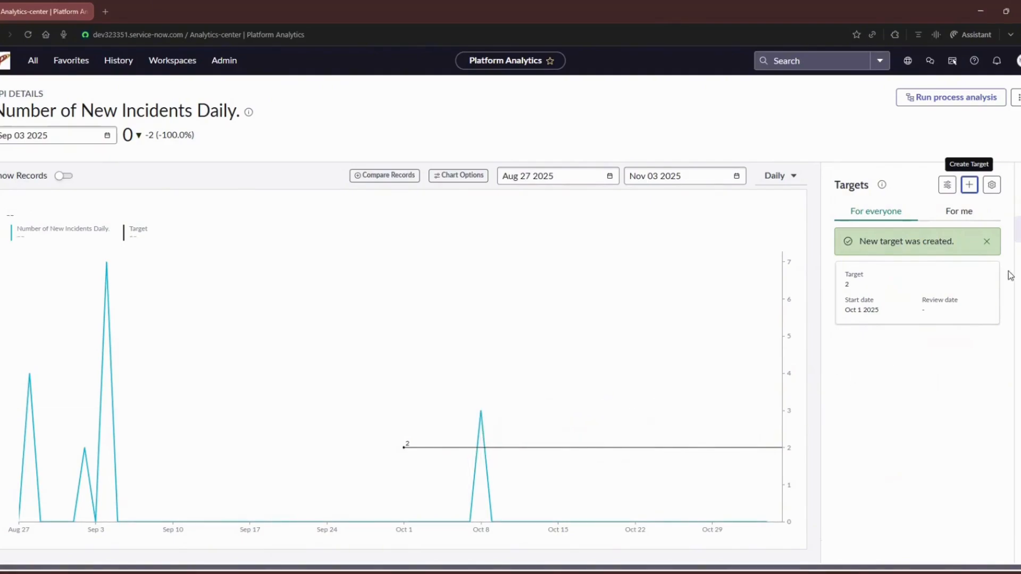
# Open the thresholds of this KPI
pyautogui.click(1017, 255)
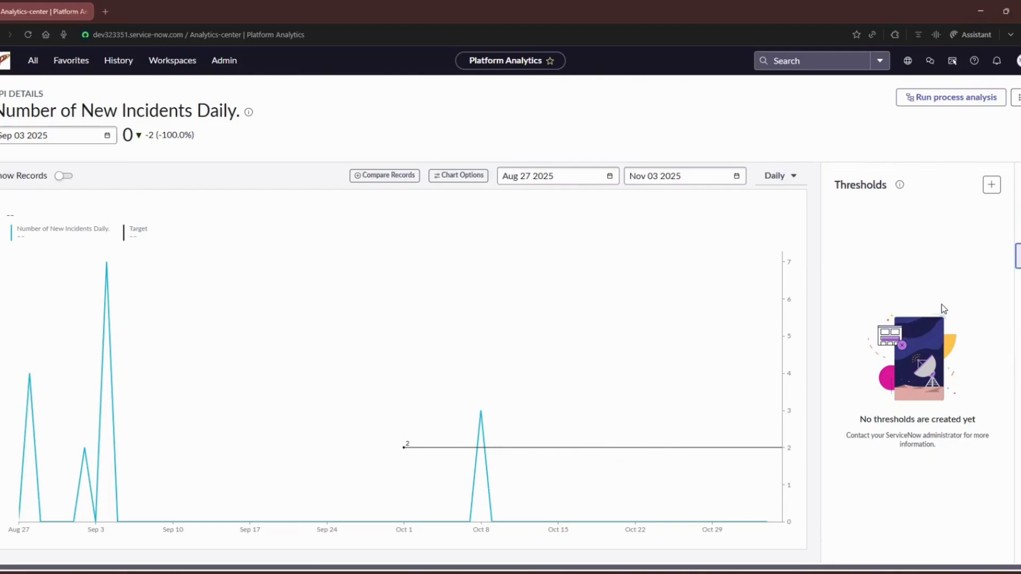
# Create and save a threshold visible only to me, with type More than and a threshold value of 4
pyautogui.click(1017, 256)
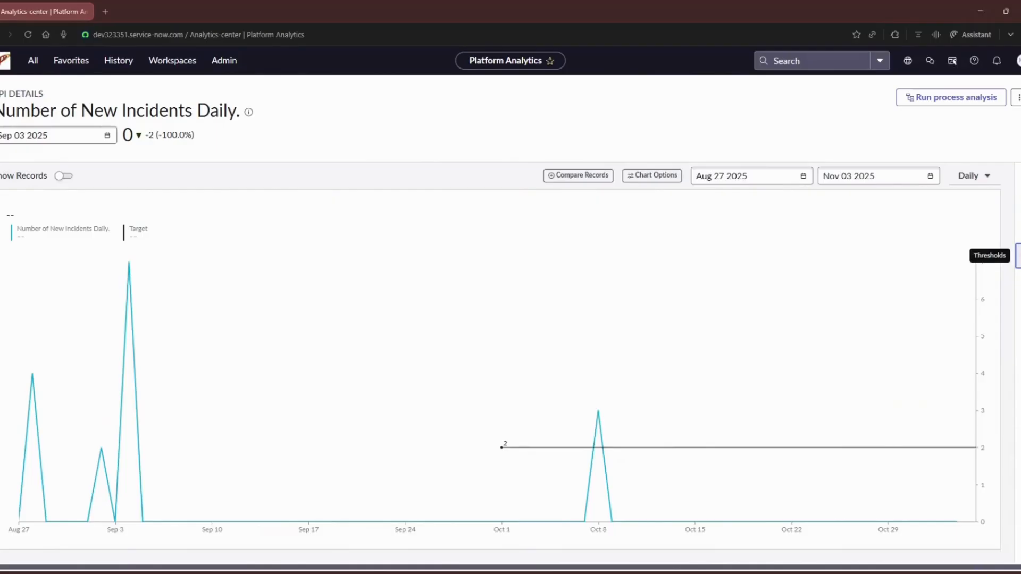
pyautogui.click(1017, 256)
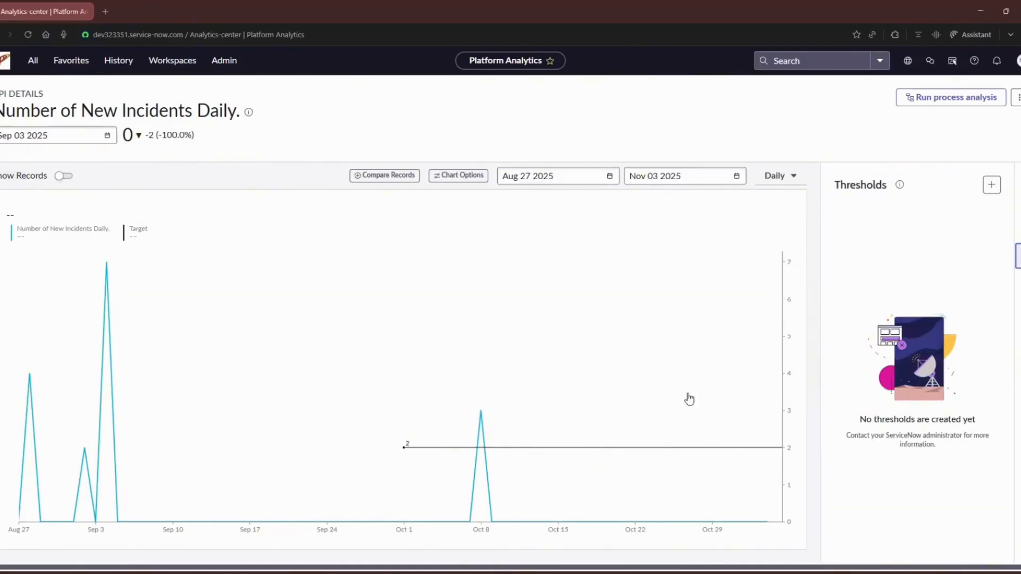
pyautogui.click(991, 191)
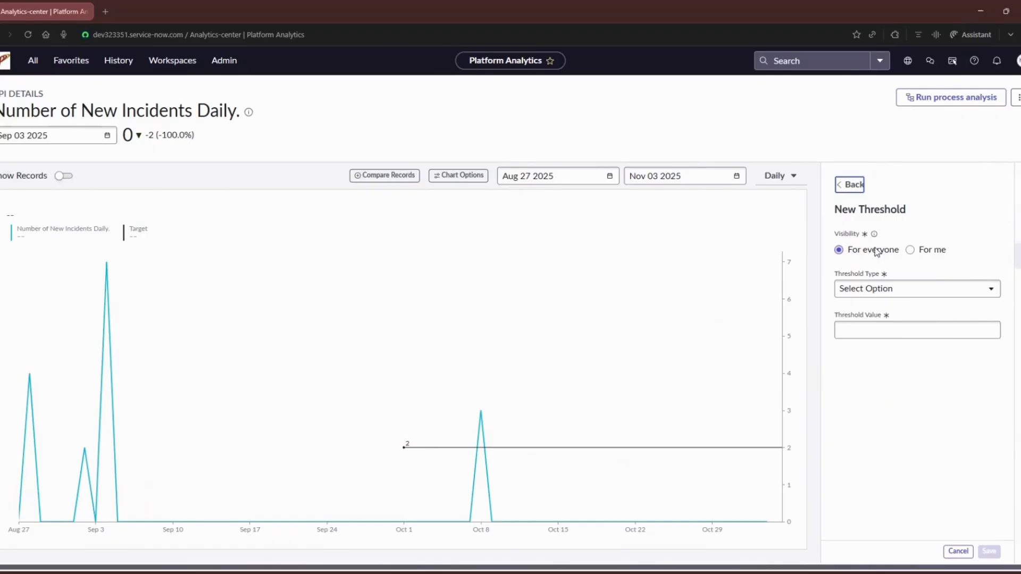
pyautogui.click(935, 251)
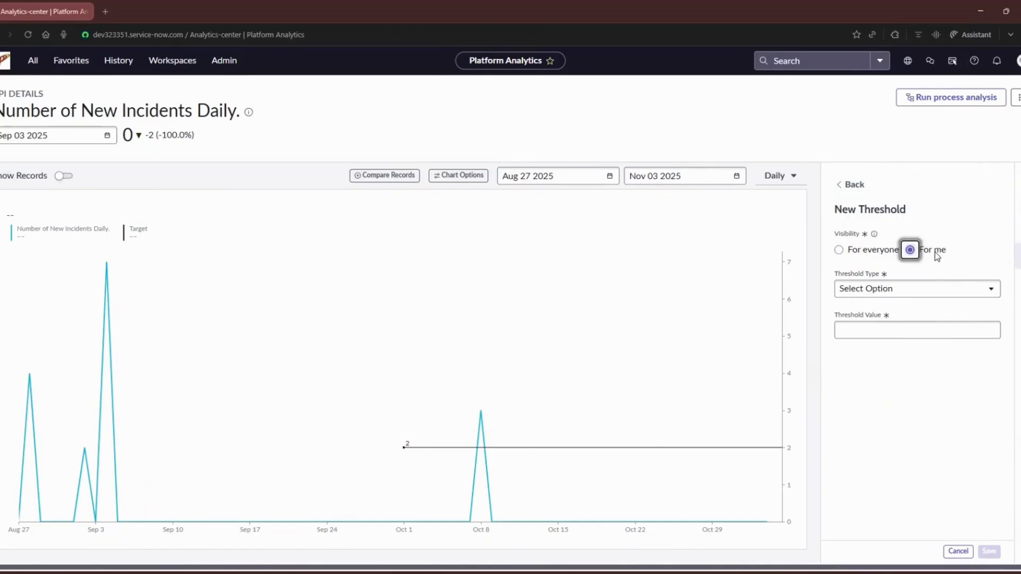
pyautogui.click(920, 288)
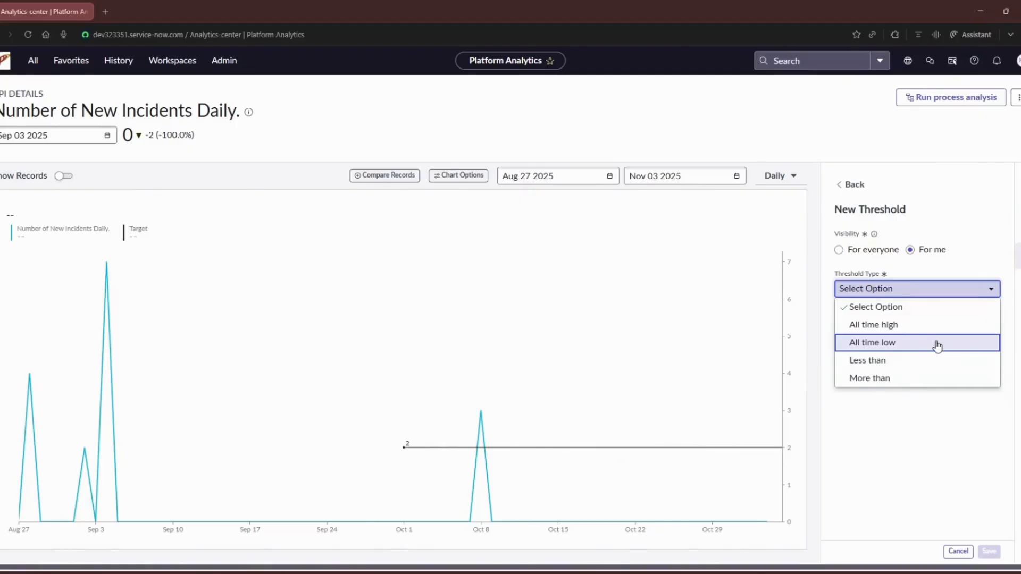
pyautogui.click(904, 384)
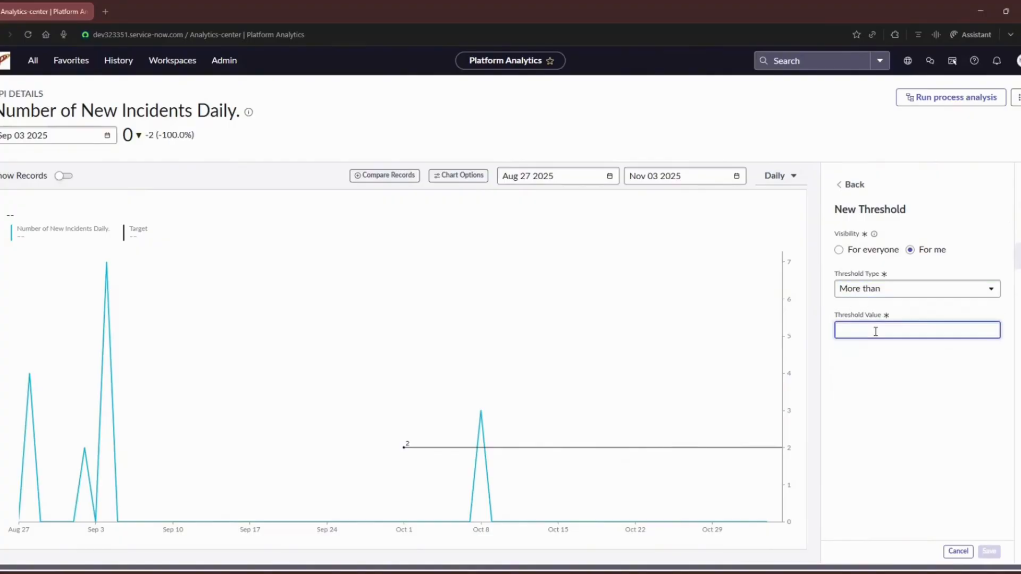
pyautogui.write('4')
pyautogui.click(989, 551)
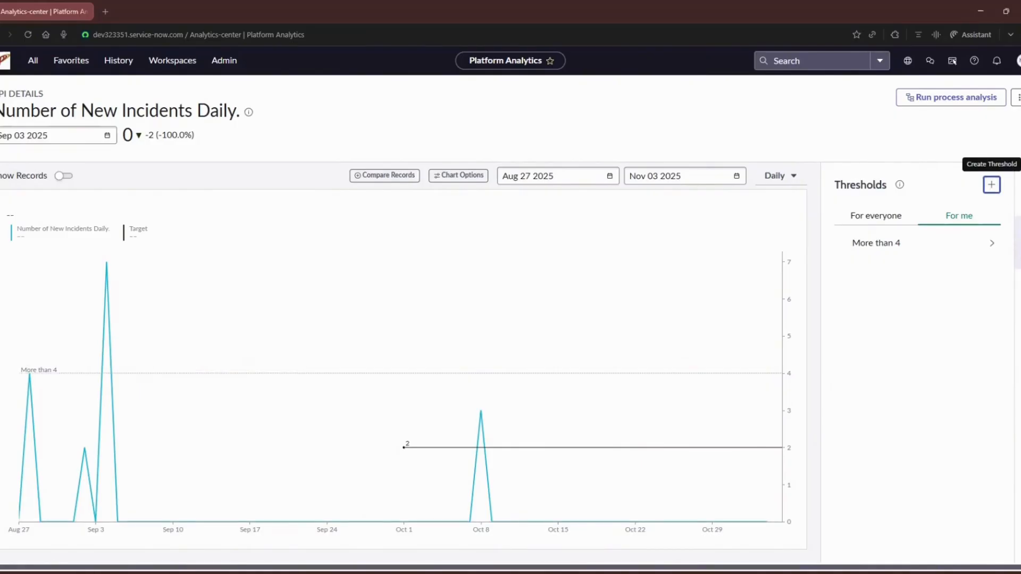
# View the KPI's targets and thresholds, and turn the chart's threshold line off and on again
pyautogui.click(1016, 229)
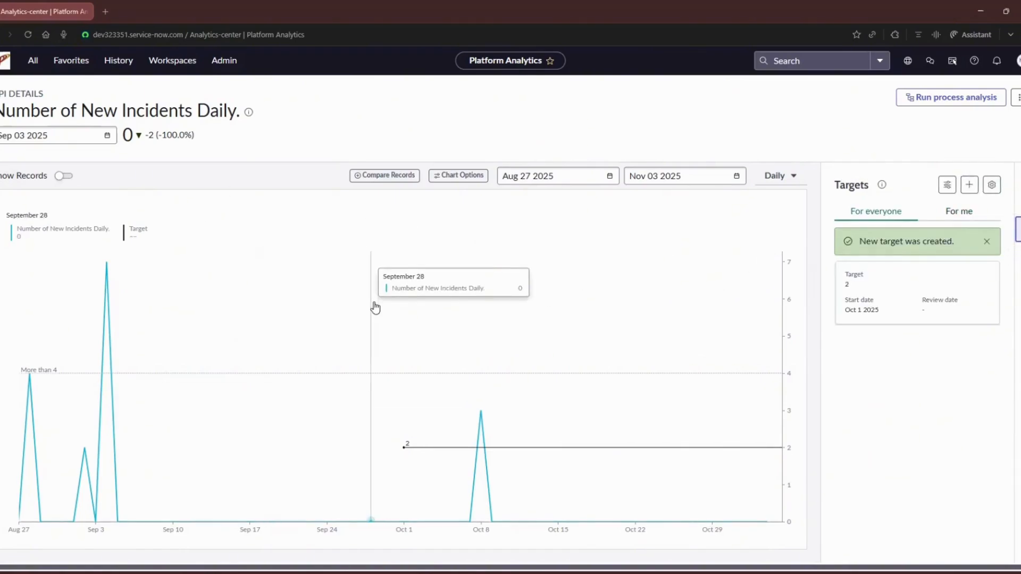
pyautogui.click(1018, 255)
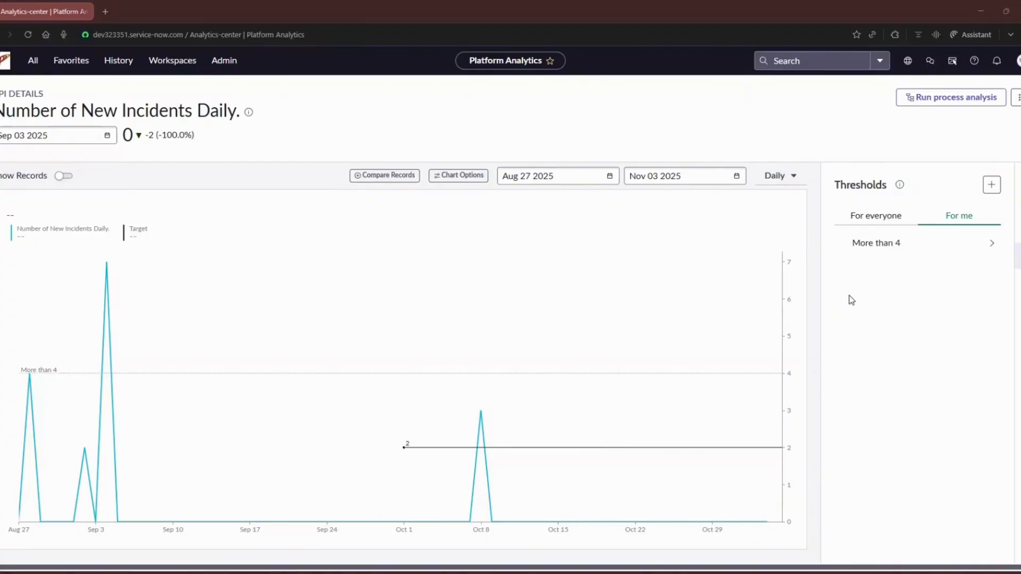
pyautogui.click(457, 181)
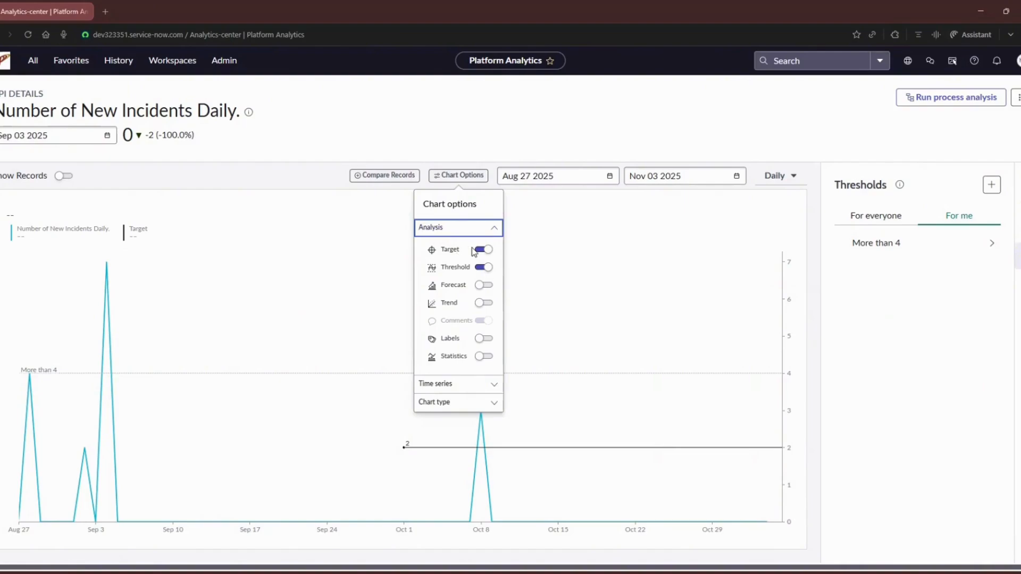
pyautogui.click(479, 267)
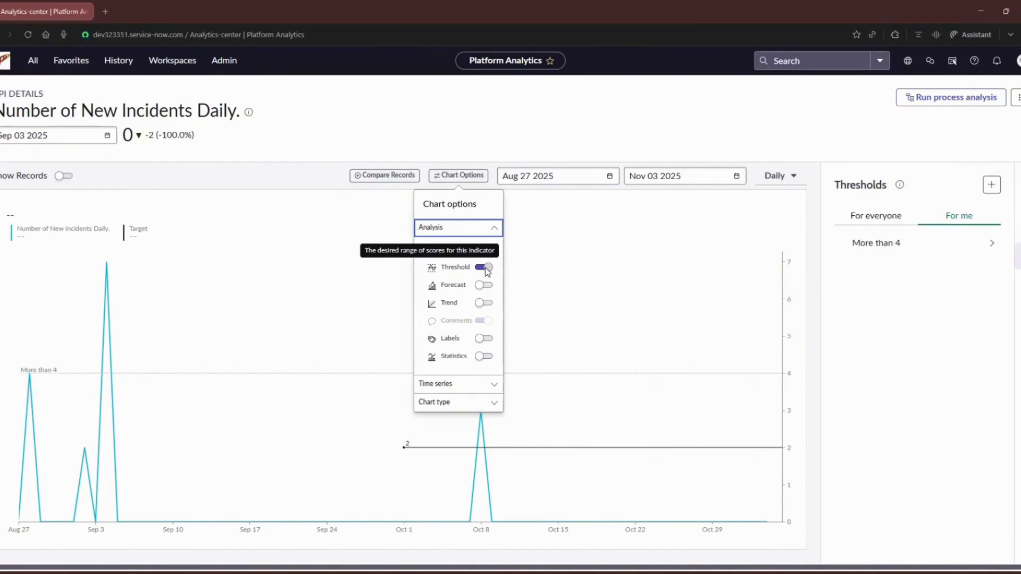
pyautogui.click(485, 268)
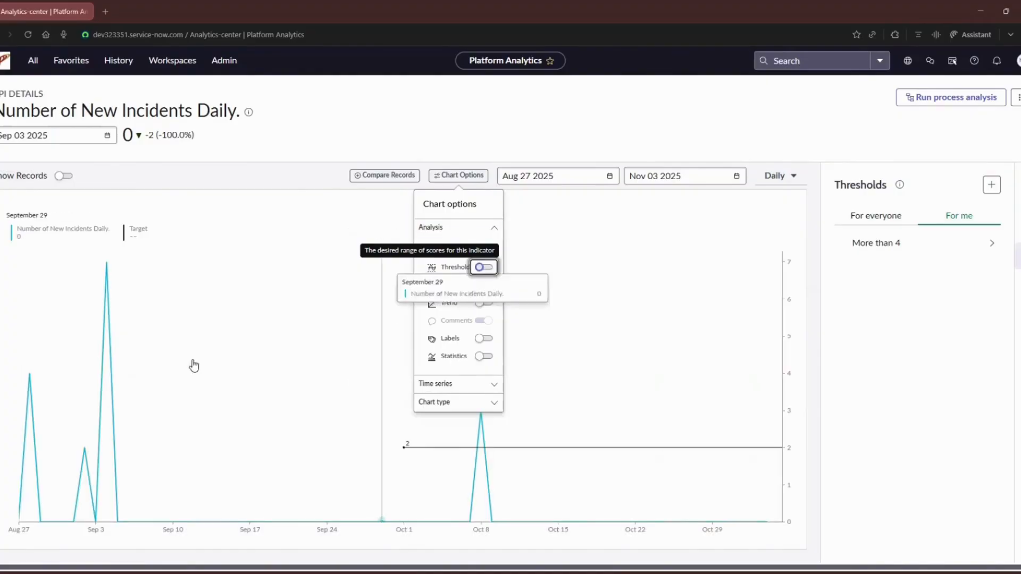
pyautogui.click(480, 269)
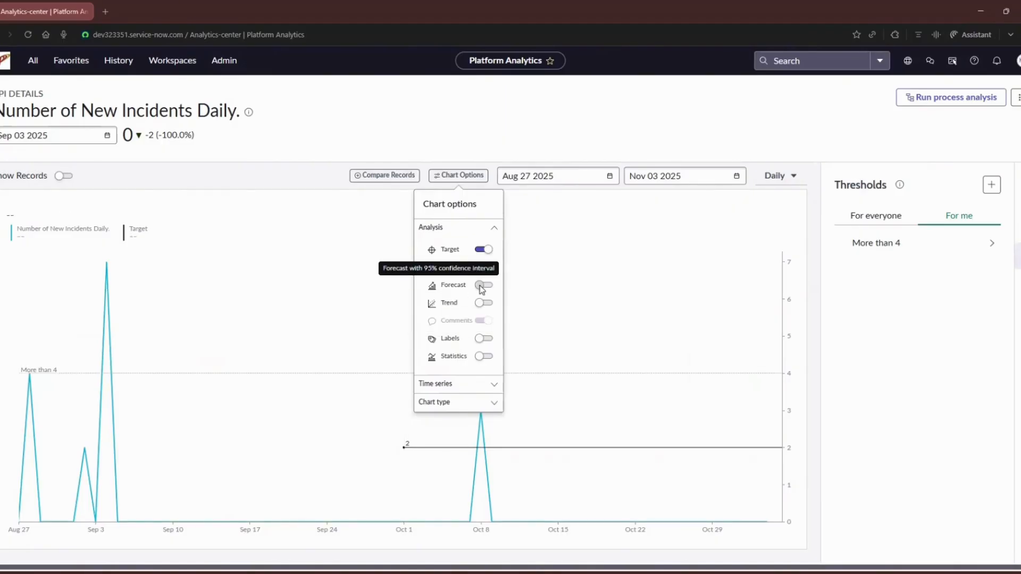
# Show the forecast, trend, labels and statistics for the KPI chart
pyautogui.click(482, 287)
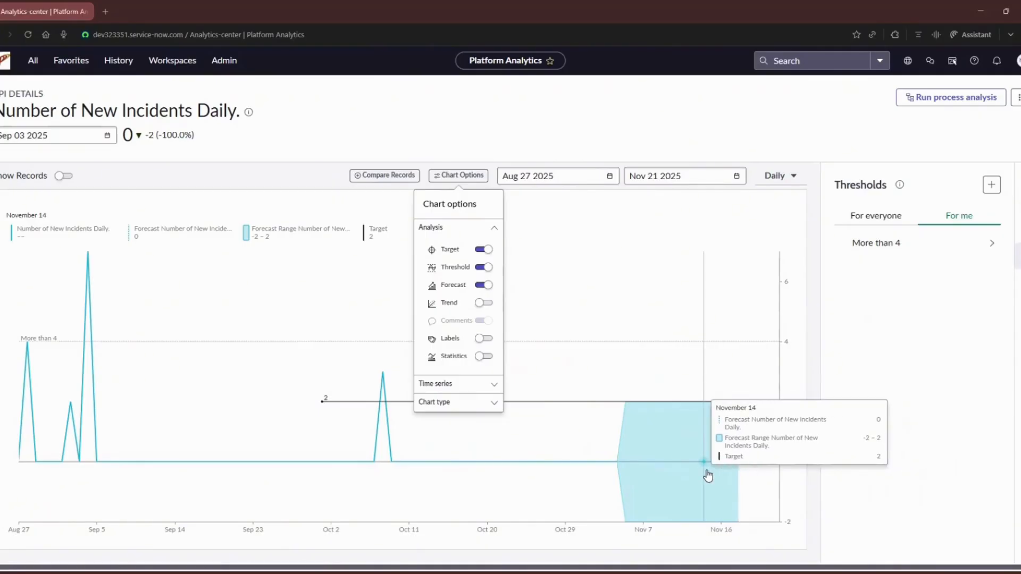
pyautogui.click(481, 303)
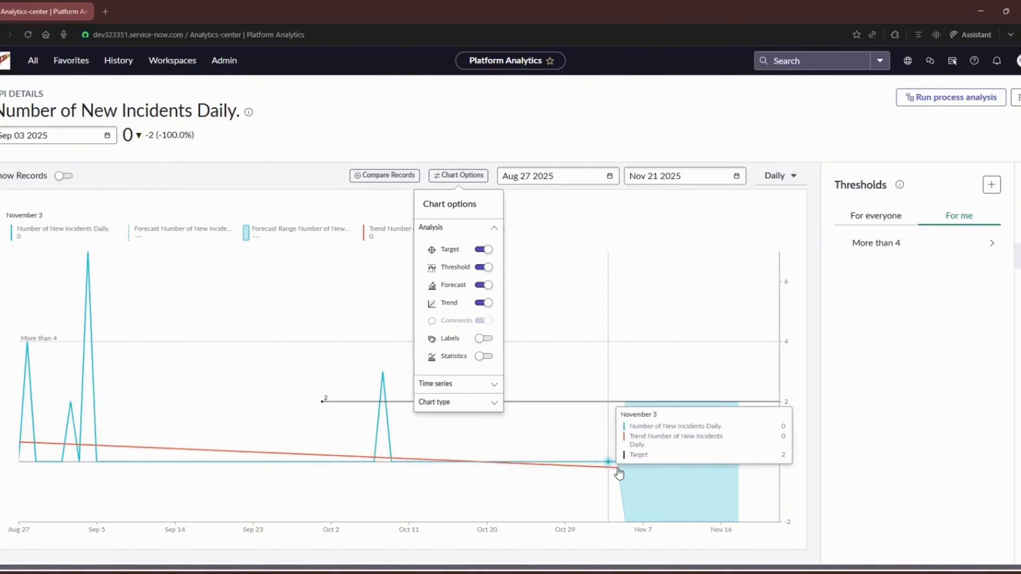
pyautogui.click(480, 339)
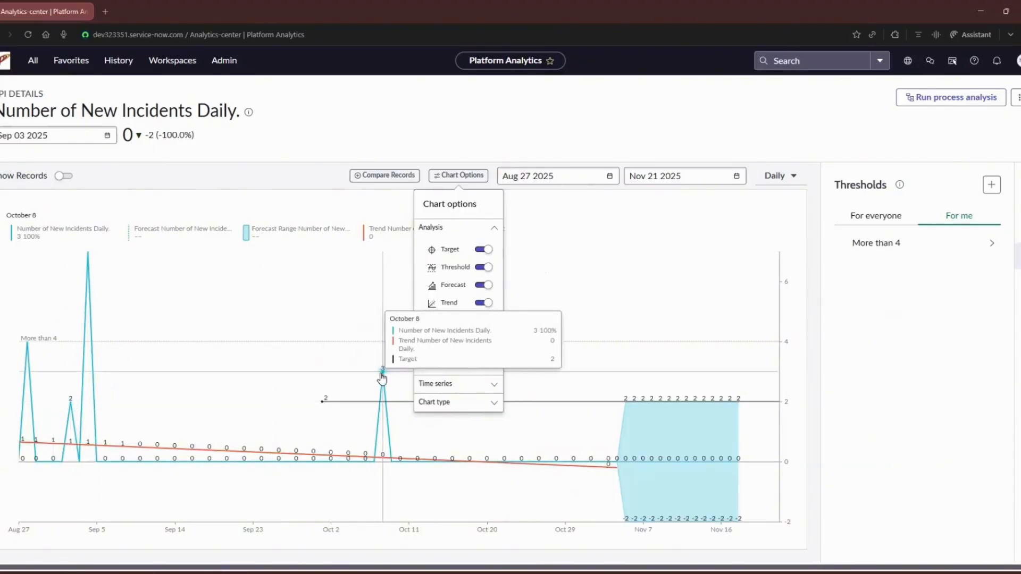
pyautogui.click(484, 356)
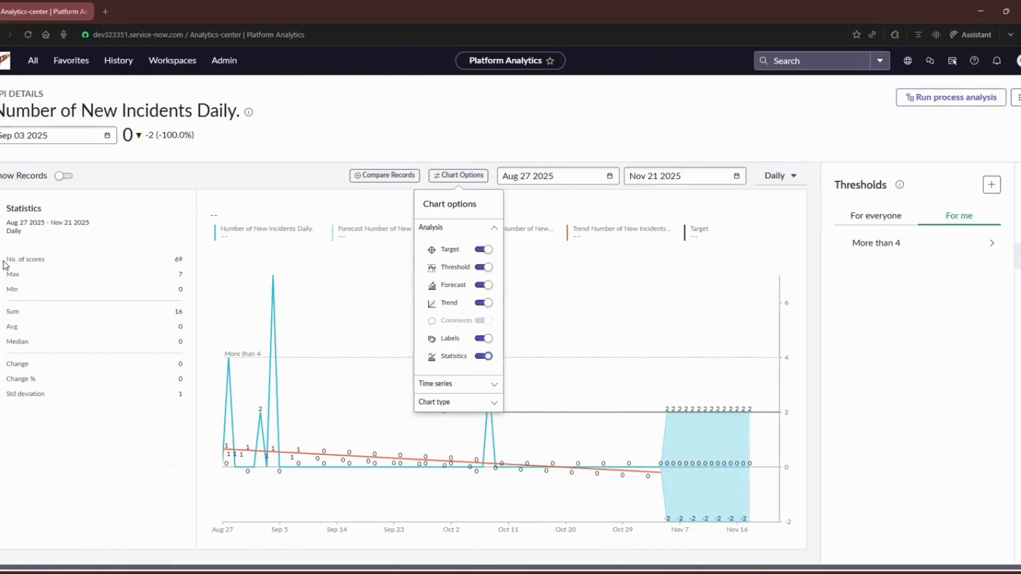
# Examine the number of scores, maximum, sum, average, median, change and standard deviation in the KPI statistics
pyautogui.moveTo(5, 261); pyautogui.dragTo(186, 262)
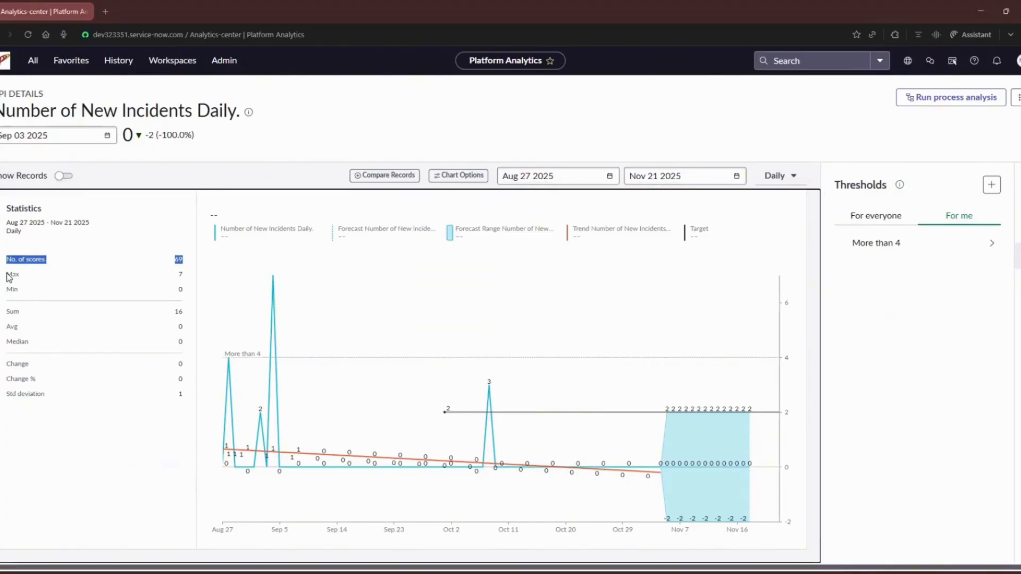
pyautogui.moveTo(8, 275); pyautogui.dragTo(183, 277)
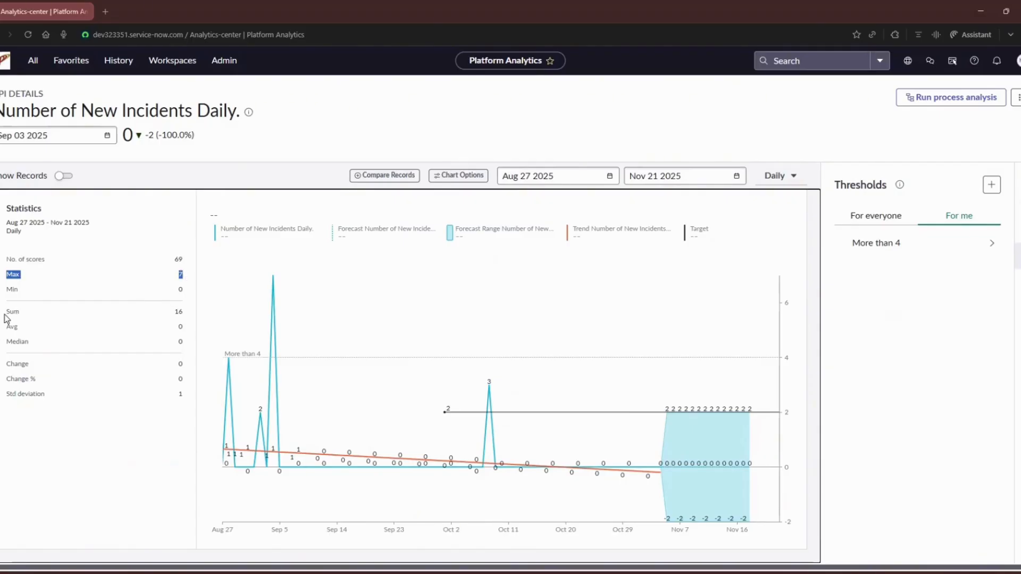
pyautogui.moveTo(6, 313); pyautogui.dragTo(185, 312)
pyautogui.moveTo(185, 327); pyautogui.dragTo(4, 328)
pyautogui.moveTo(49, 394); pyautogui.dragTo(5, 394)
pyautogui.click(186, 405)
pyautogui.moveTo(186, 405); pyautogui.dragTo(1, 315)
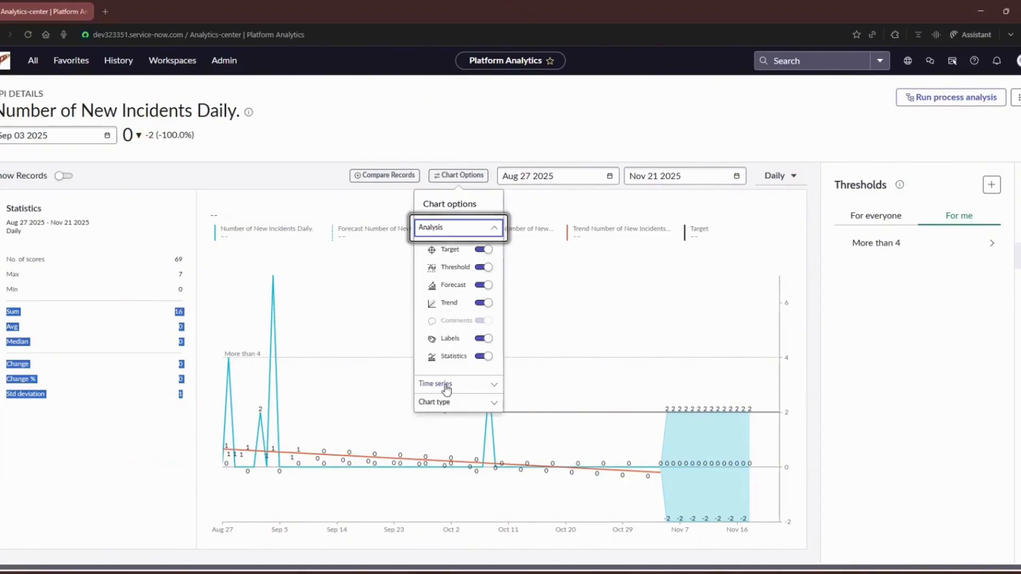
# Add the Change and Change Percentage time series to the chart
pyautogui.click(445, 387)
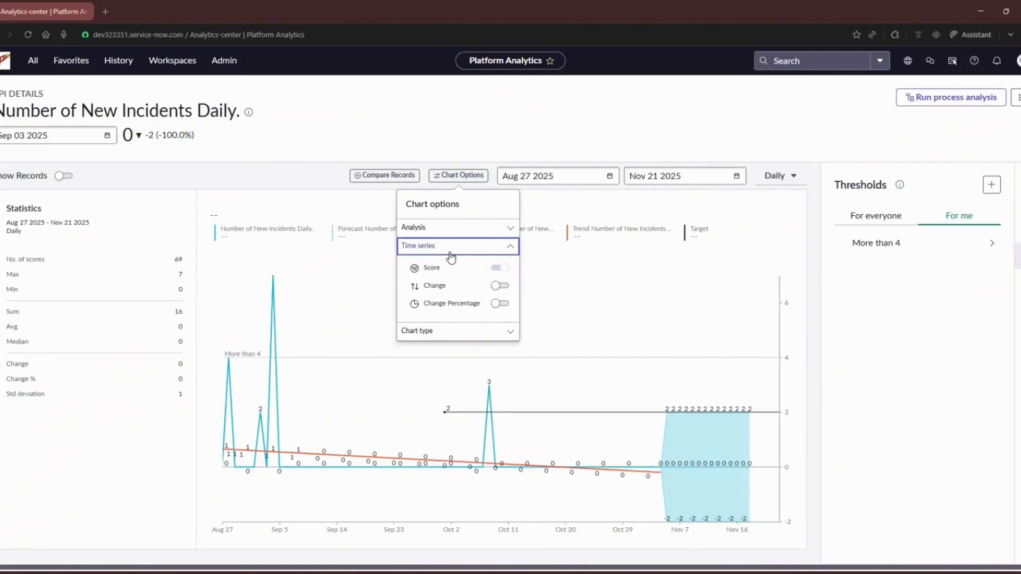
pyautogui.click(132, 142)
pyautogui.click(459, 175)
pyautogui.click(499, 284)
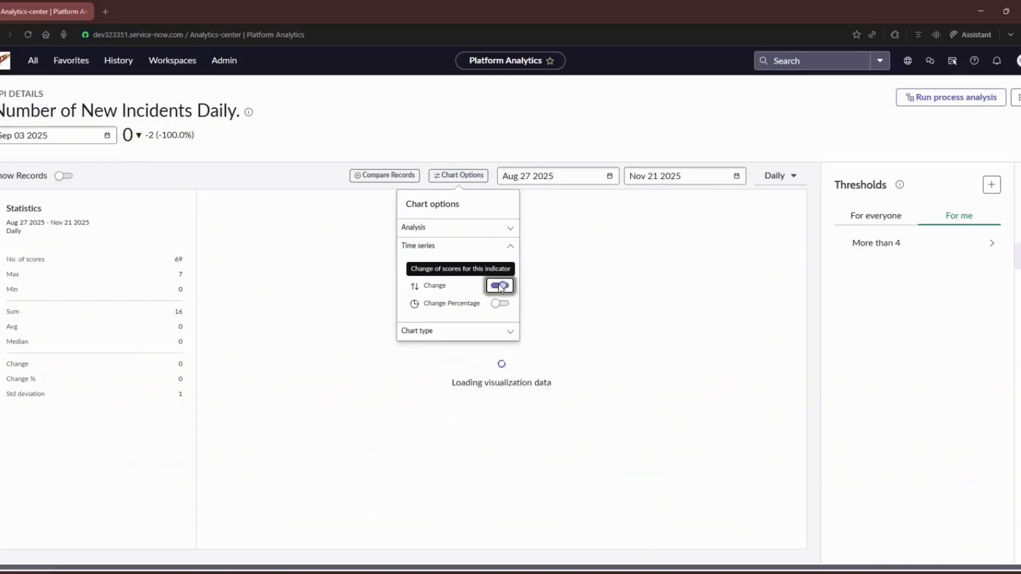
pyautogui.click(496, 304)
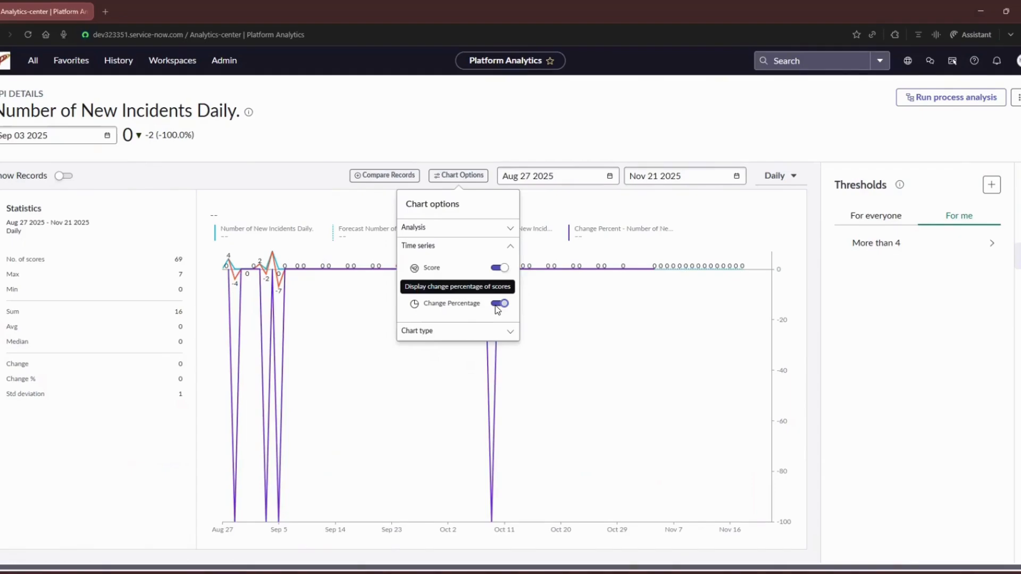
# Compare the chart without and with Change Percentage, and remove both the Change Percentage and Change series
pyautogui.click(497, 305)
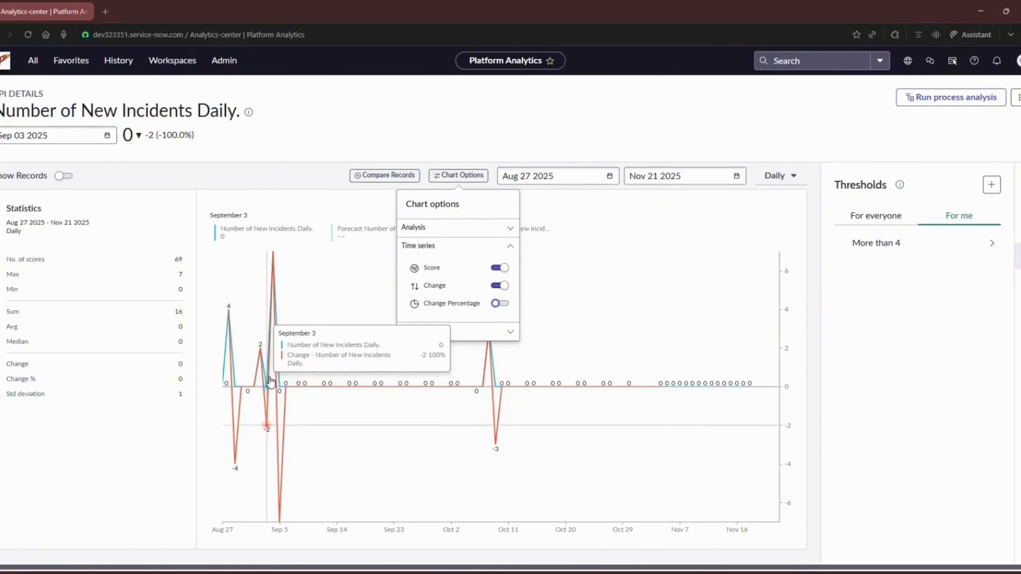
pyautogui.click(498, 303)
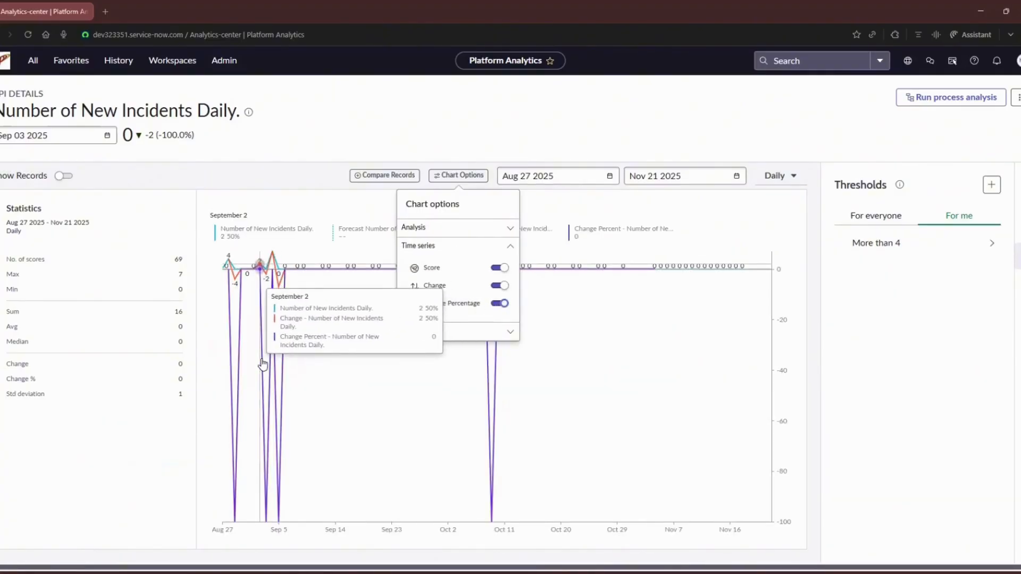
pyautogui.click(499, 303)
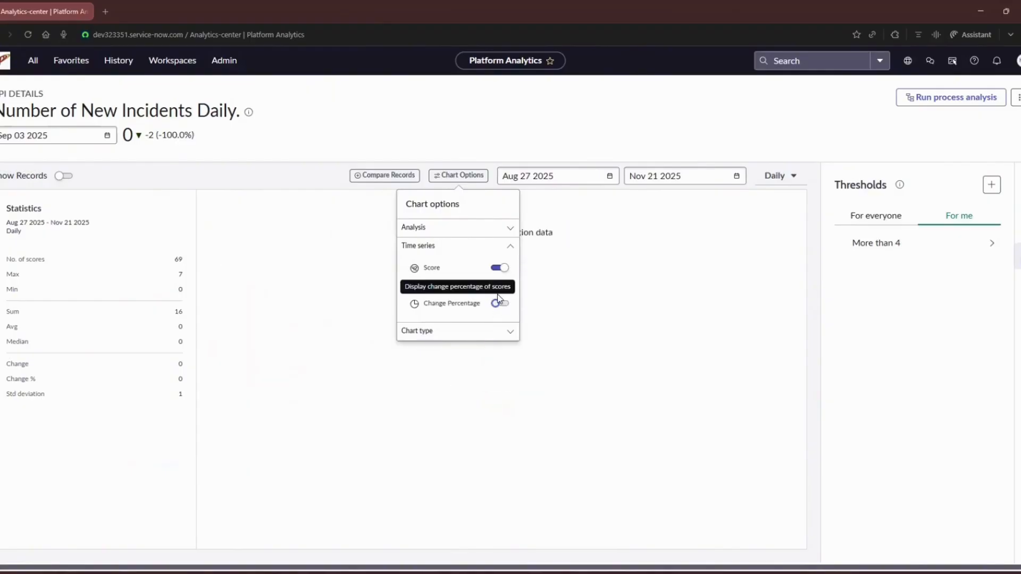
pyautogui.click(499, 285)
# Try the Area chart type and hide the statistics, labels, trend and forecast
pyautogui.click(478, 332)
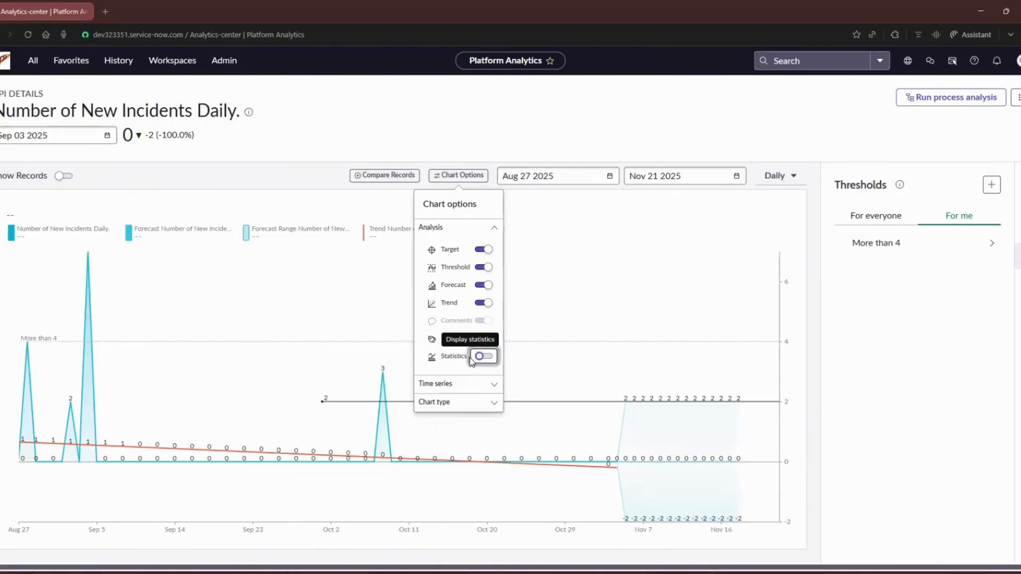
pyautogui.click(484, 339)
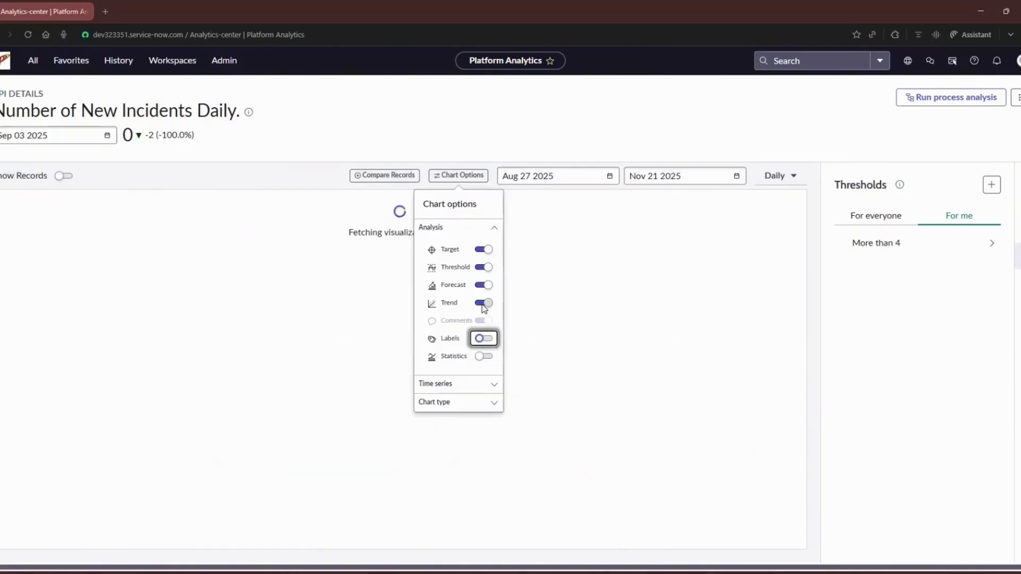
pyautogui.click(484, 303)
pyautogui.click(483, 285)
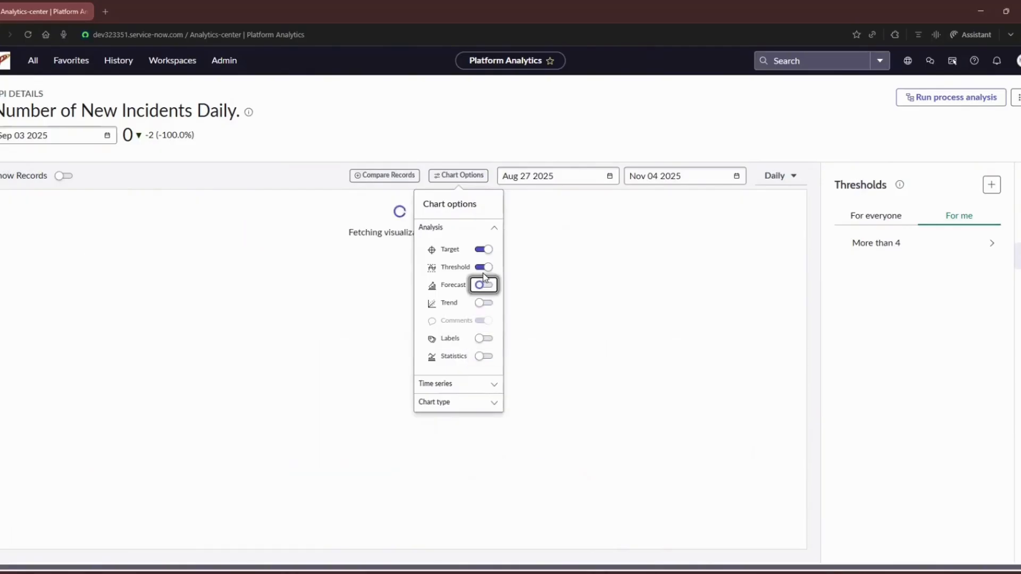
# Try the Spline and Area chart types, and switch the KPI chart to Column
pyautogui.click(449, 403)
pyautogui.click(436, 310)
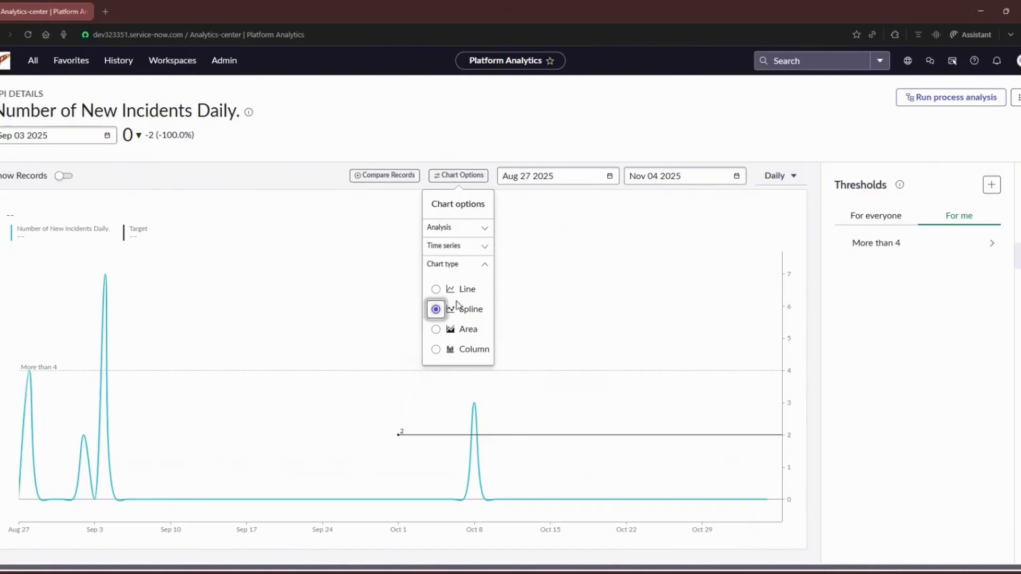
pyautogui.click(436, 329)
pyautogui.click(437, 349)
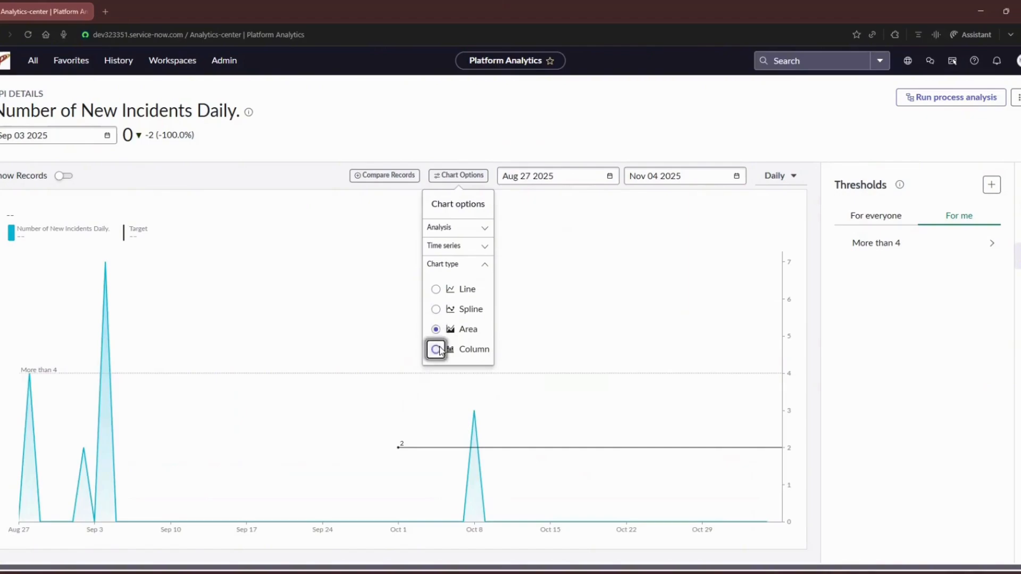